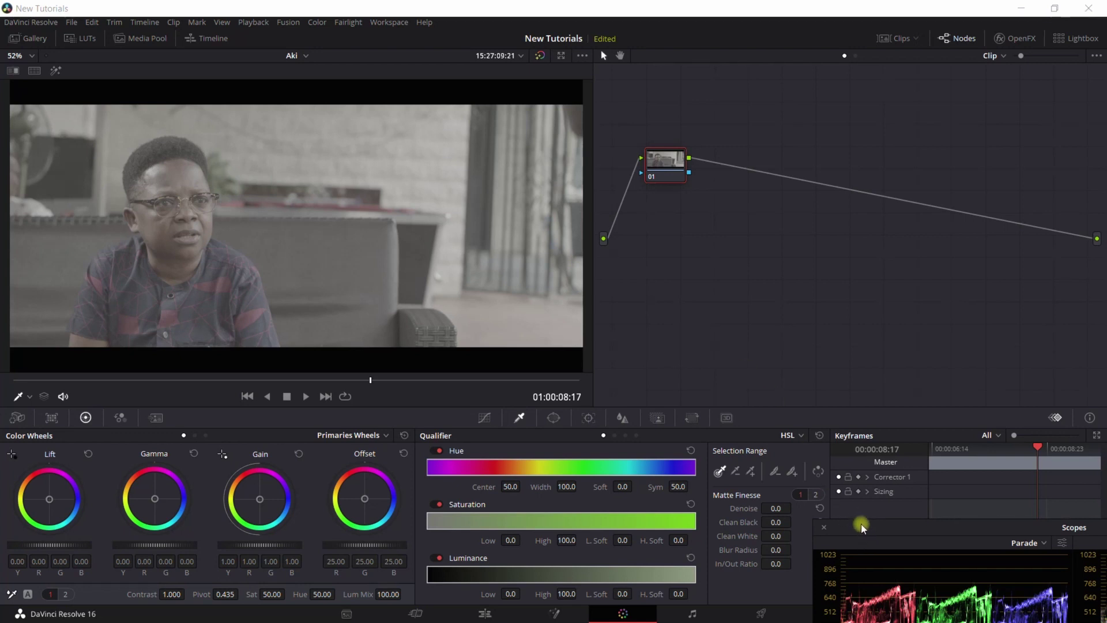
Float the Scopes out and park them at the lower right, clear of the Qualifier panel.
drag(861, 526, 580, 311)
drag(809, 306, 846, 297)
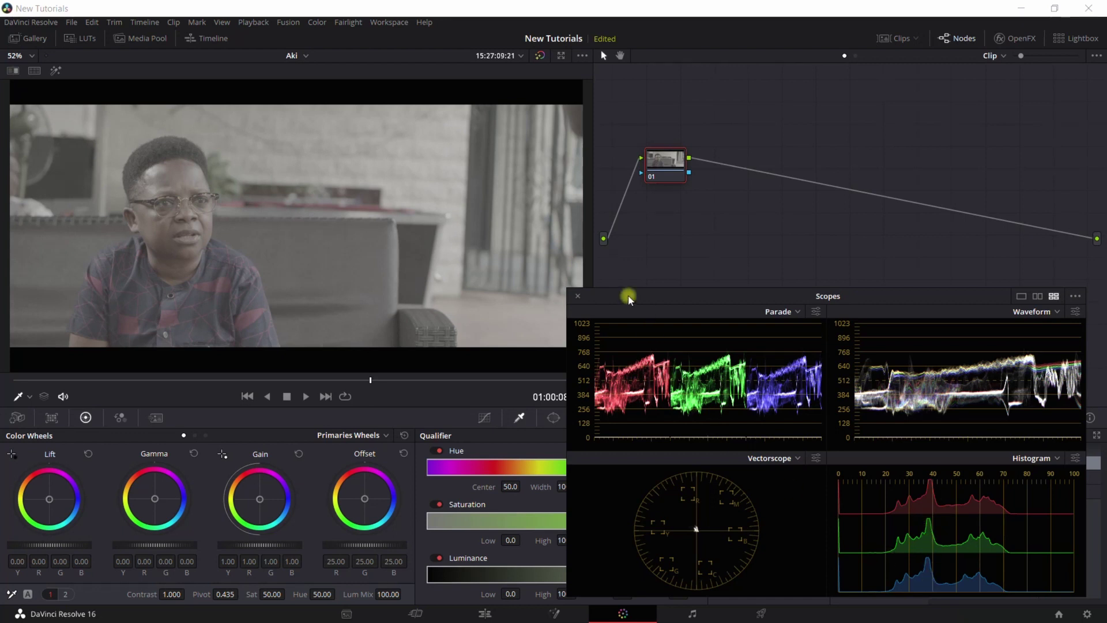
drag(628, 295, 898, 439)
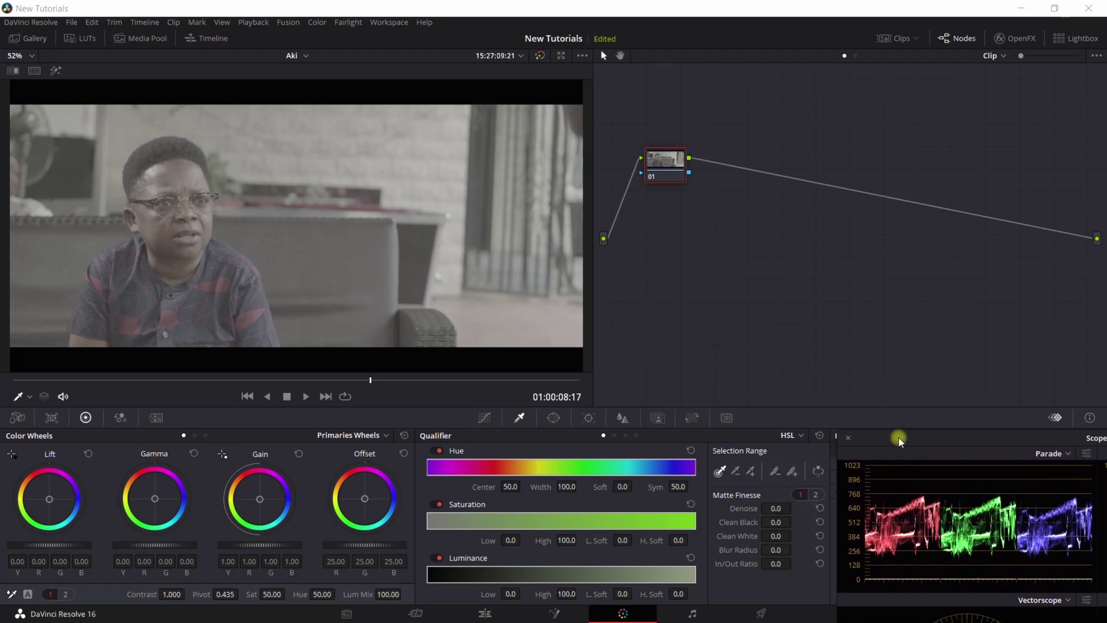
Build the node tree with serial nodes 01–04, a layer node, and serial nodes 07–09 after the mixer.
click(689, 166)
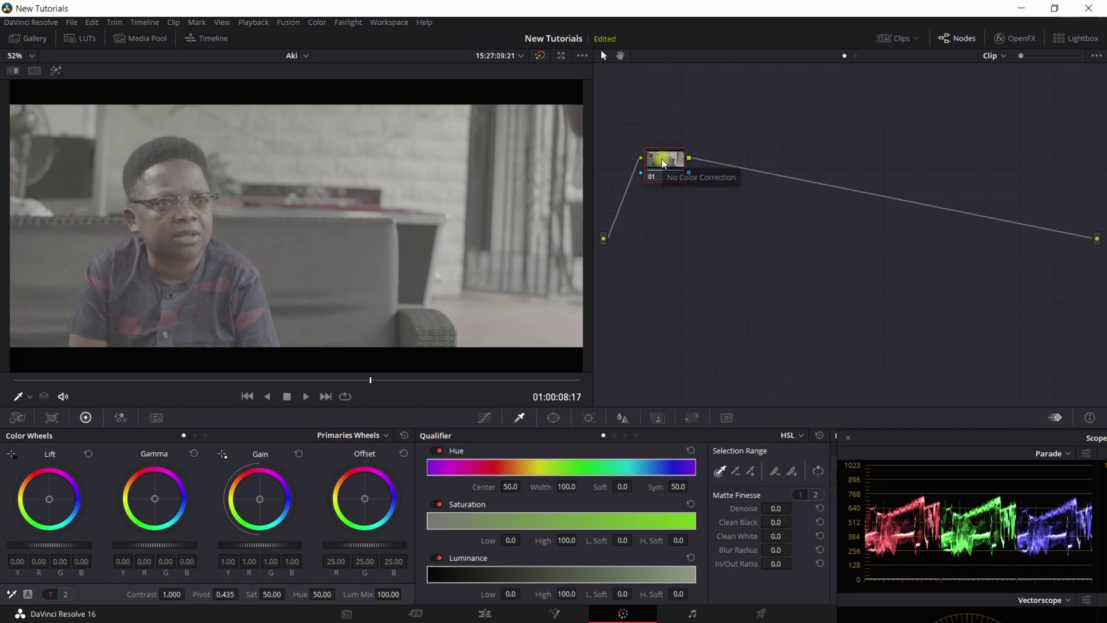
key(alt+s)
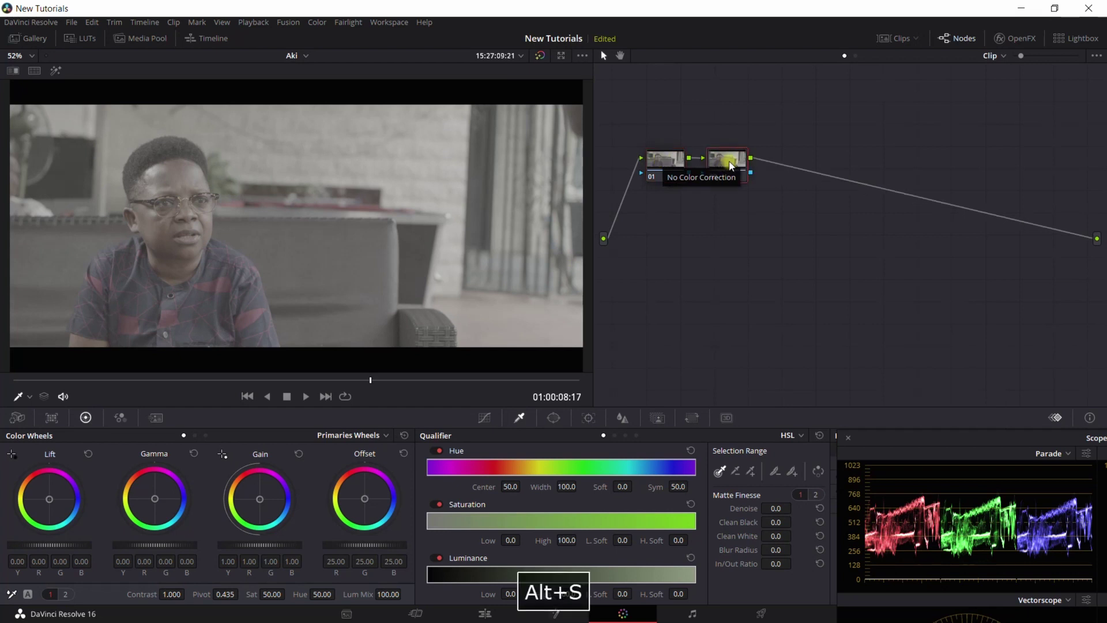
key(alt+s)
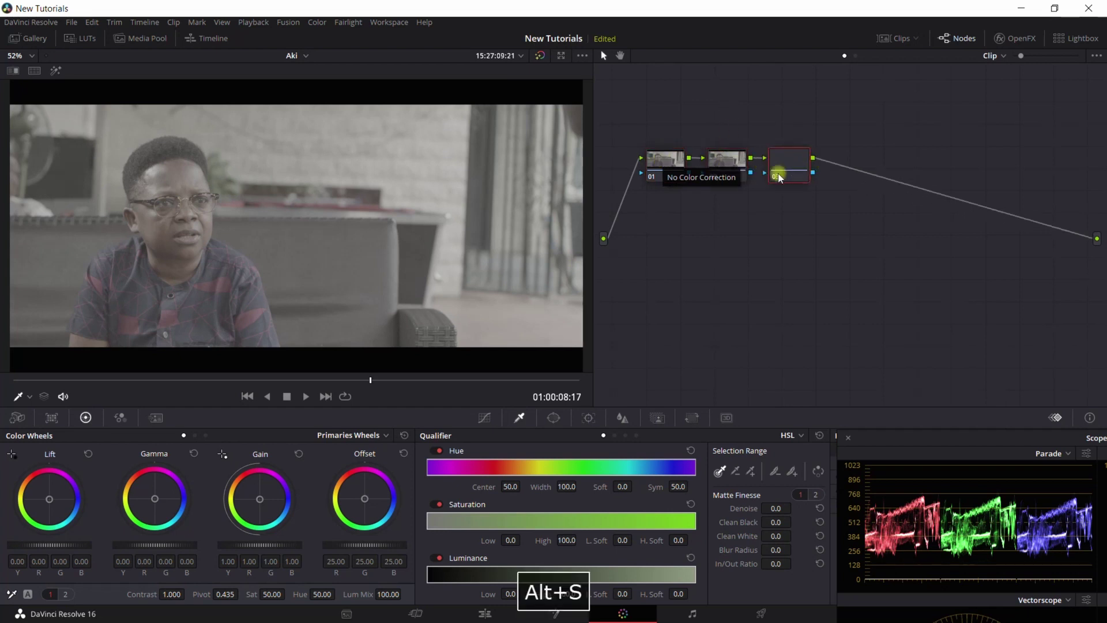
drag(784, 165, 693, 232)
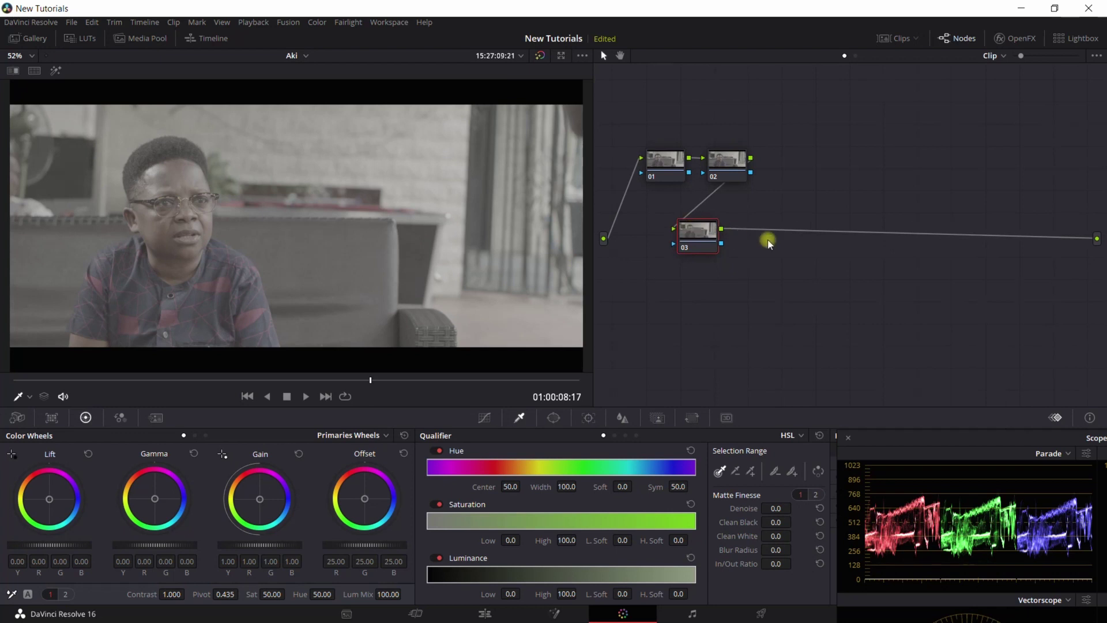
key(alt+s)
key(alt+l)
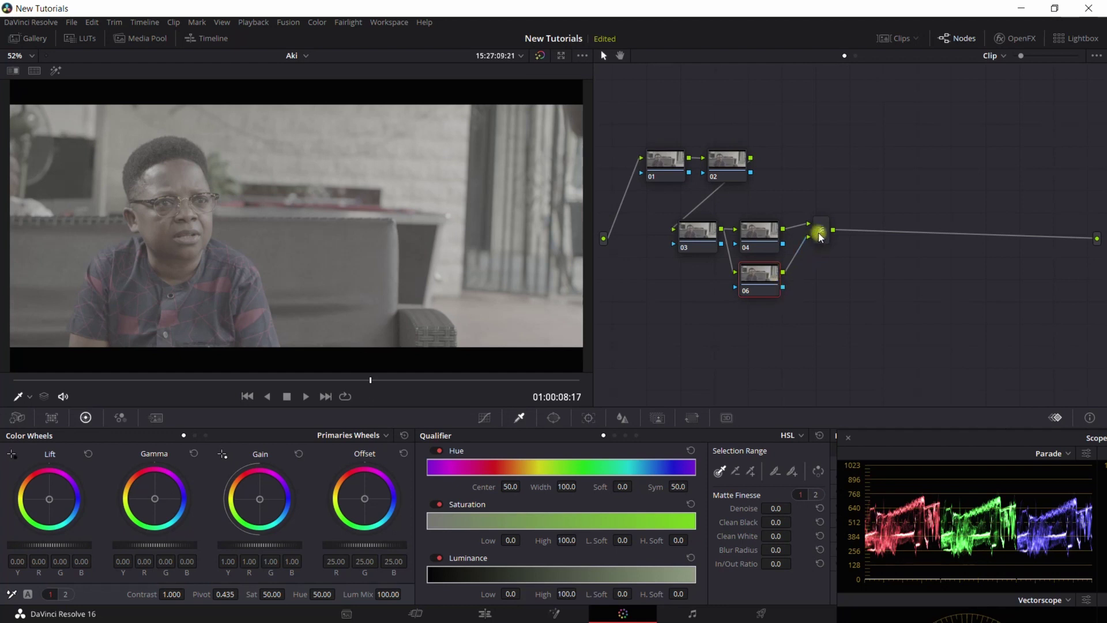
click(820, 232)
key(alt+s)
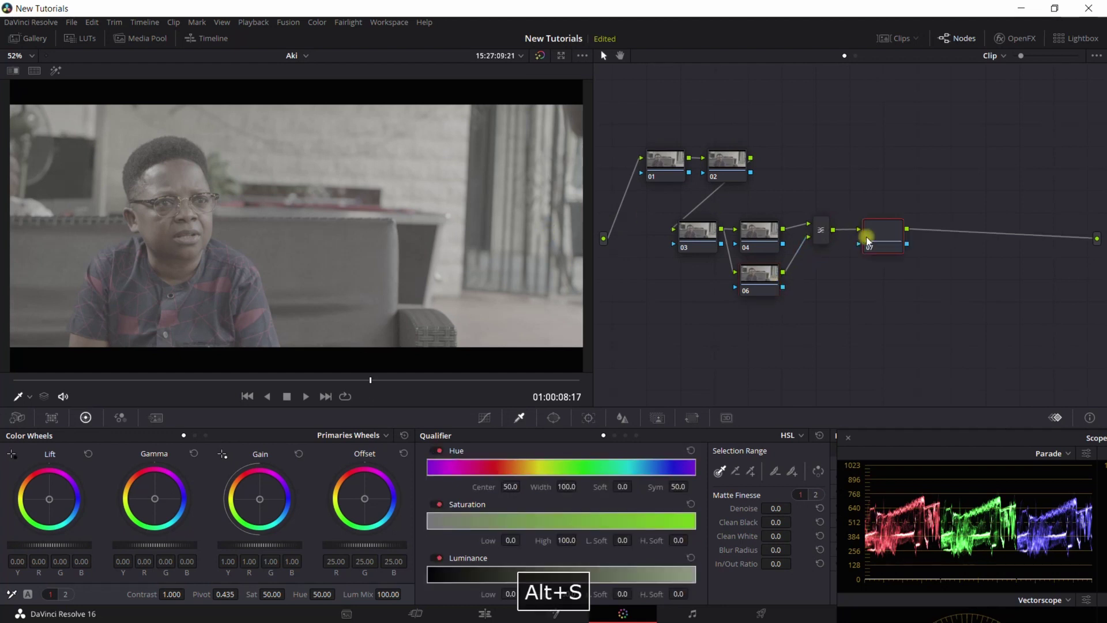
key(alt+s)
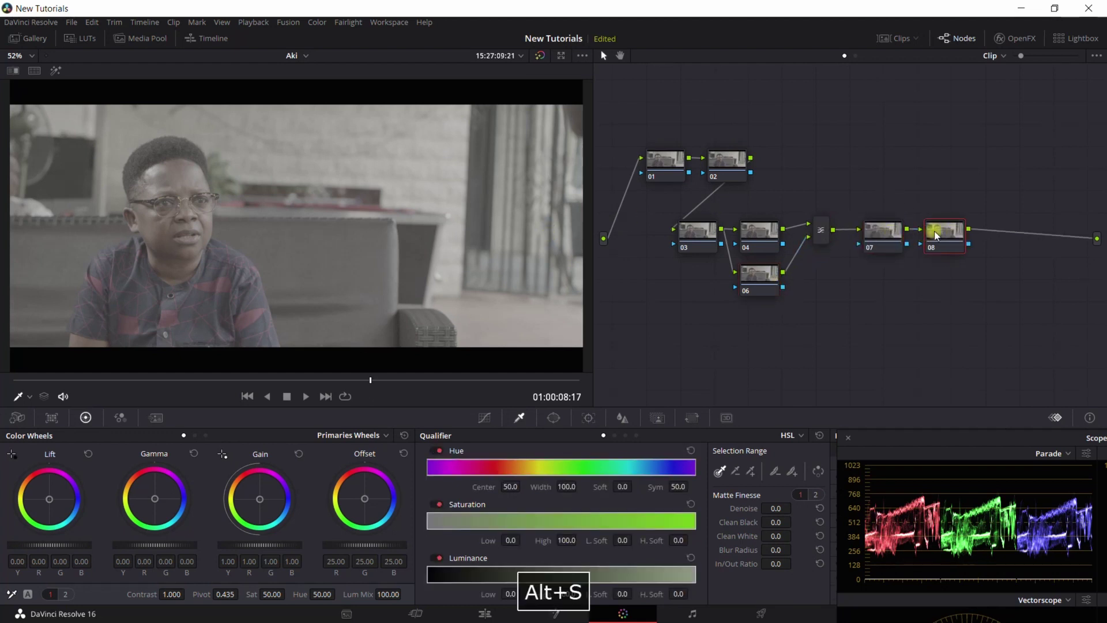
drag(939, 230, 819, 309)
key(alt+s)
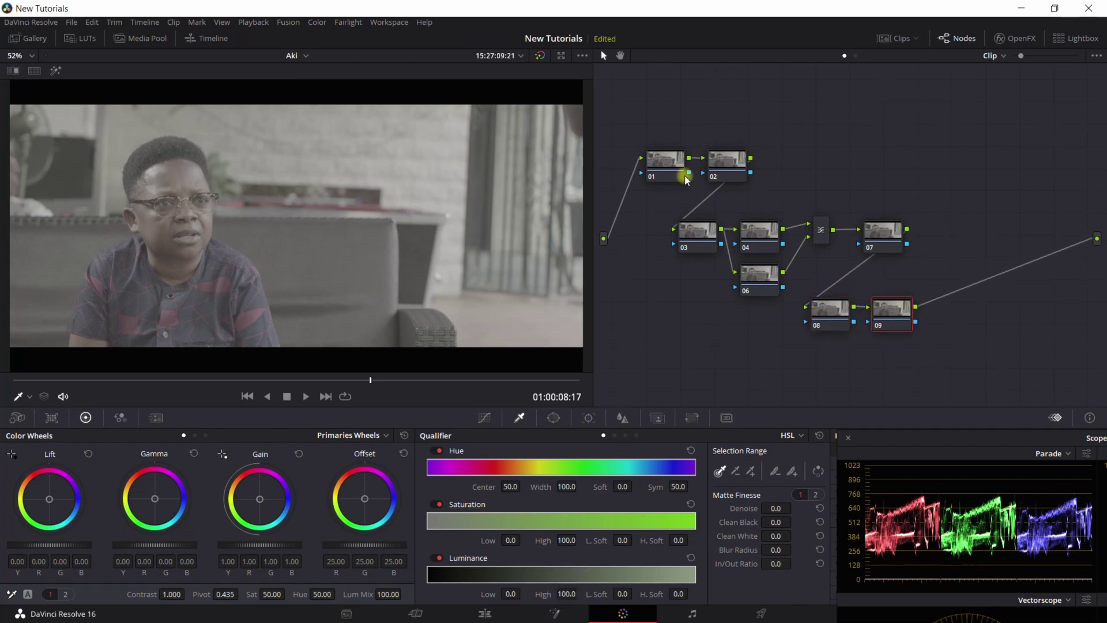
Label the nodes Expo, Fine Tune, Sat/Look, Skin, Vignette, Sharpen and Grain.
click(668, 163)
right_click(669, 165)
click(703, 185)
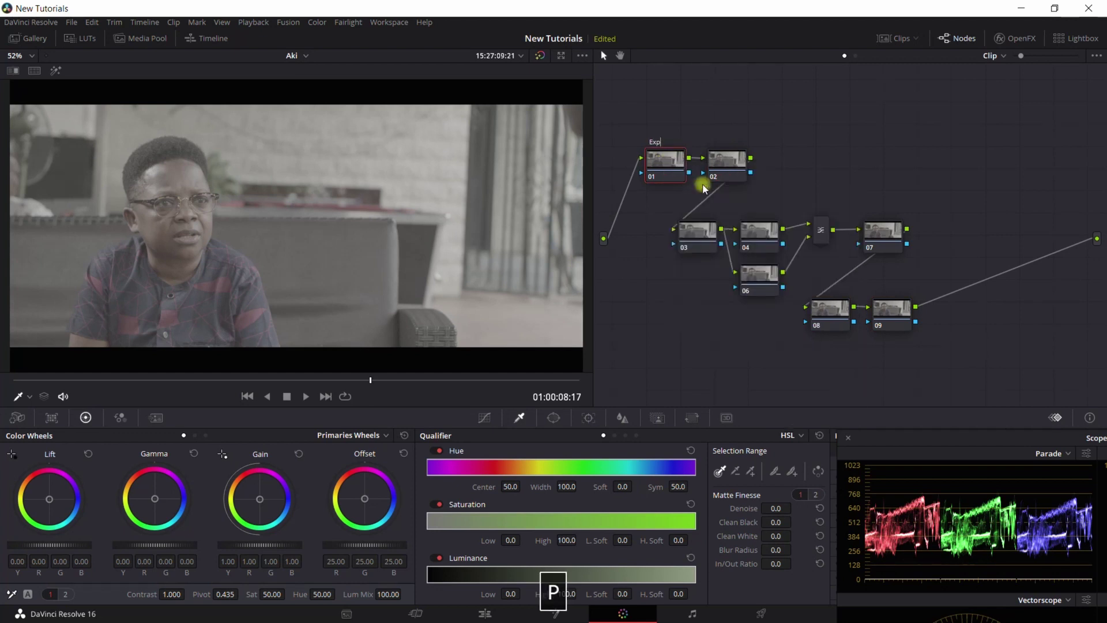
right_click(821, 231)
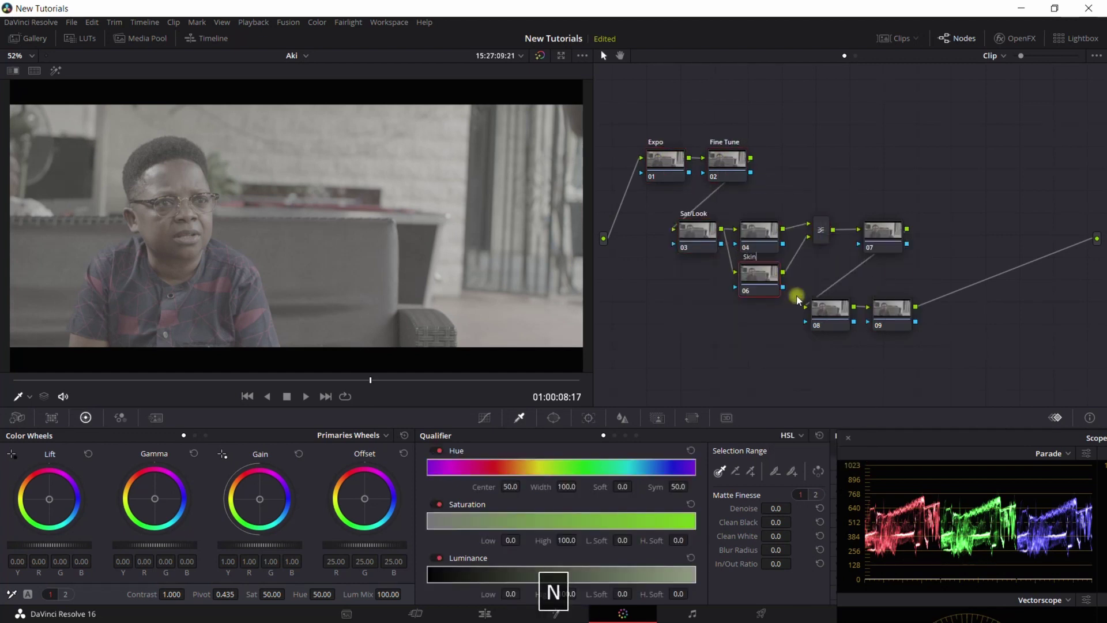
click(890, 305)
drag(749, 276, 751, 281)
click(663, 167)
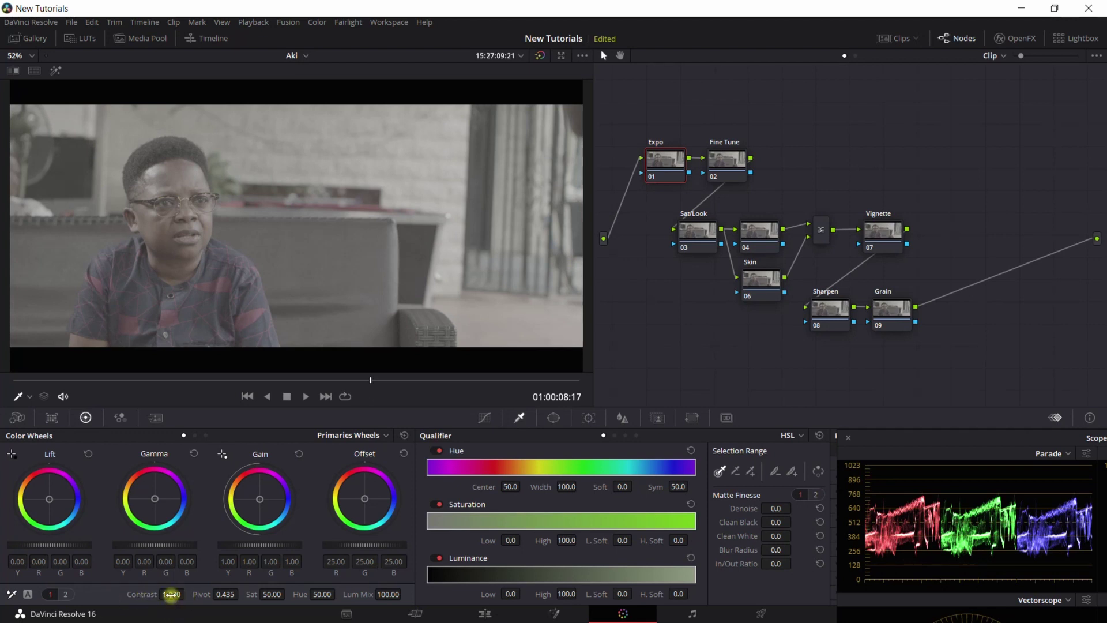
On the Expo node, raise Contrast to 1.388, set Lift to -0.01 and Gain to 0.98.
drag(169, 594, 276, 595)
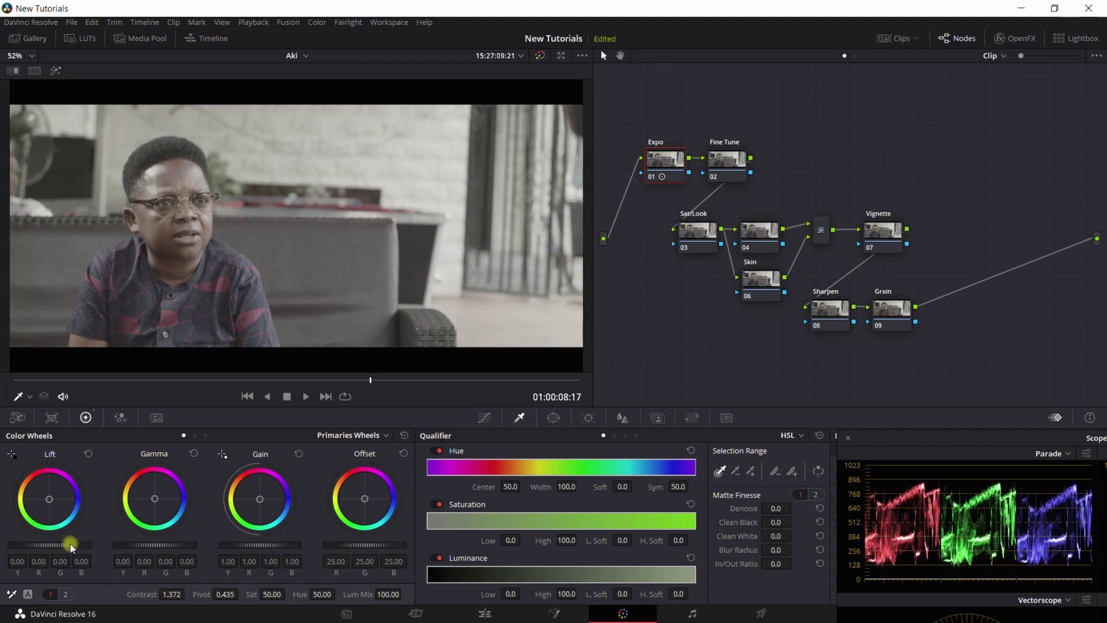
mouse_move(67, 544)
mouse_down()
mouse_move(44, 545)
mouse_move(56, 550)
mouse_up()
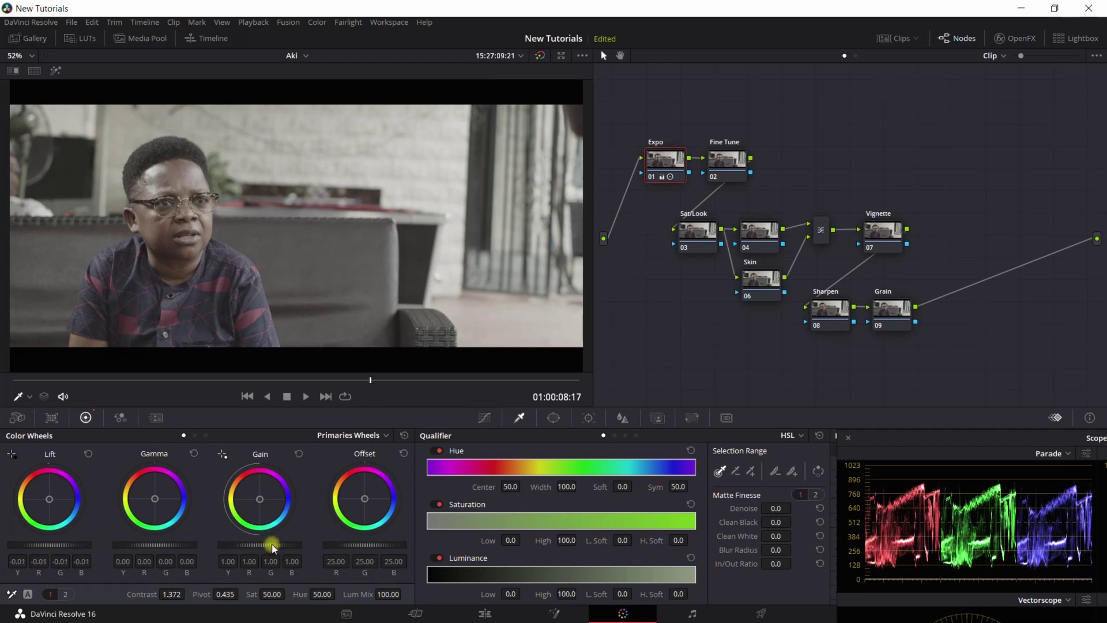
drag(272, 546, 248, 544)
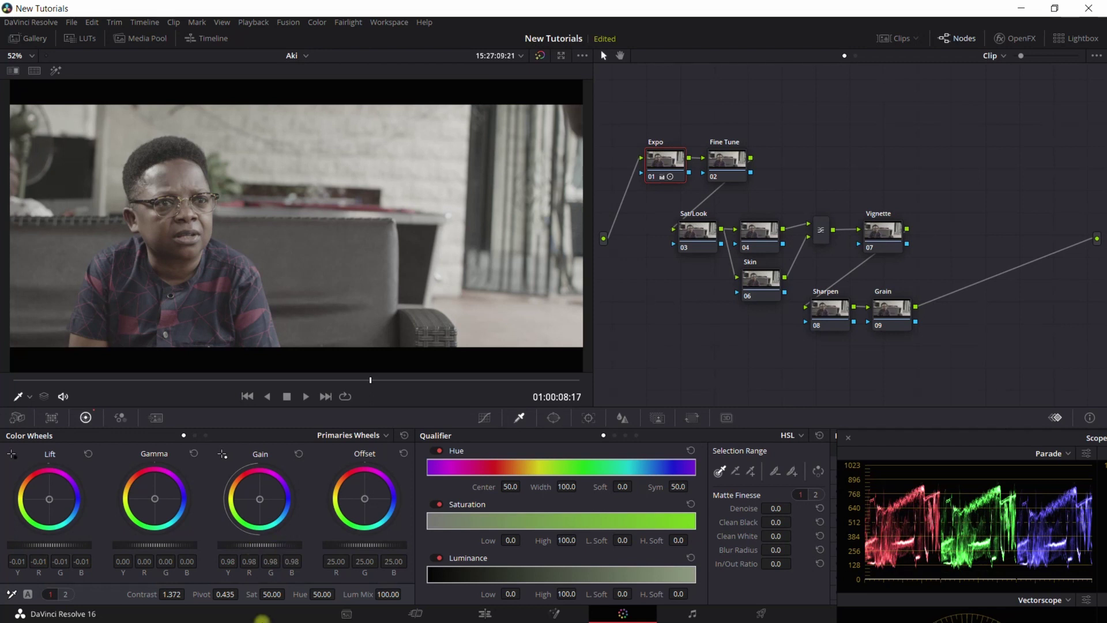
drag(155, 544, 159, 544)
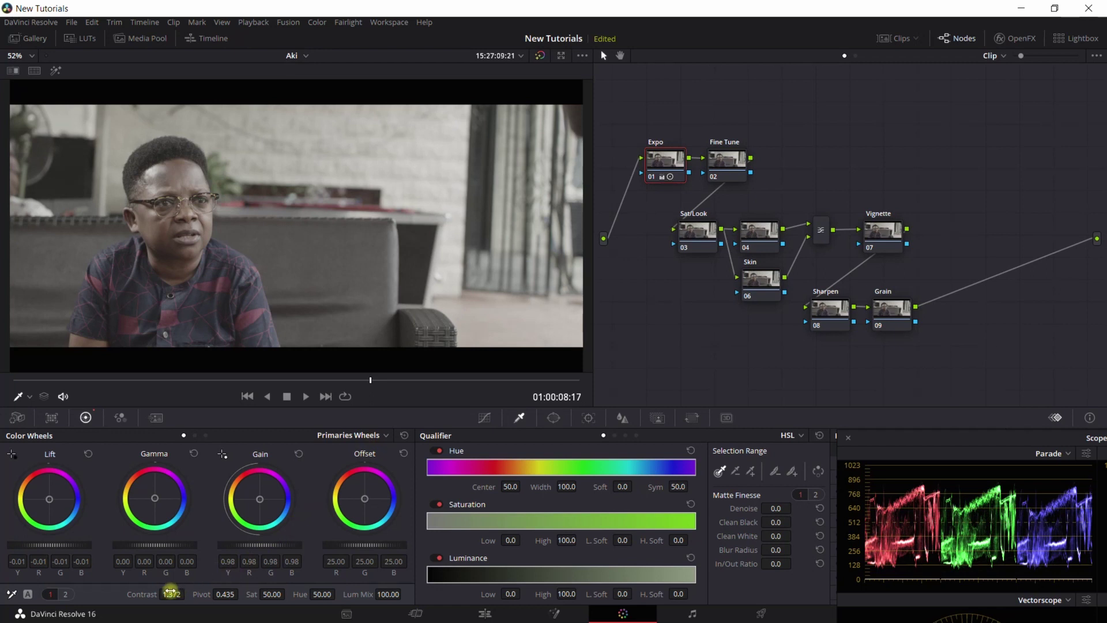
drag(172, 593, 171, 594)
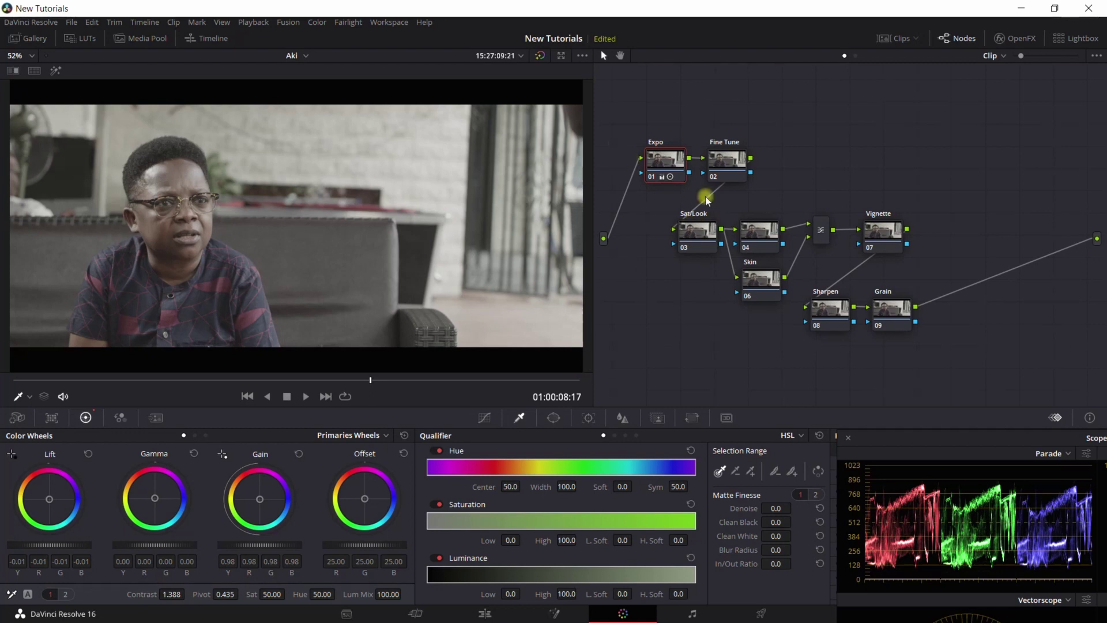
On Sat/Look, raise saturation, warm the gamma toward yellow and tweak gain and lift balance.
click(698, 231)
drag(697, 232, 689, 239)
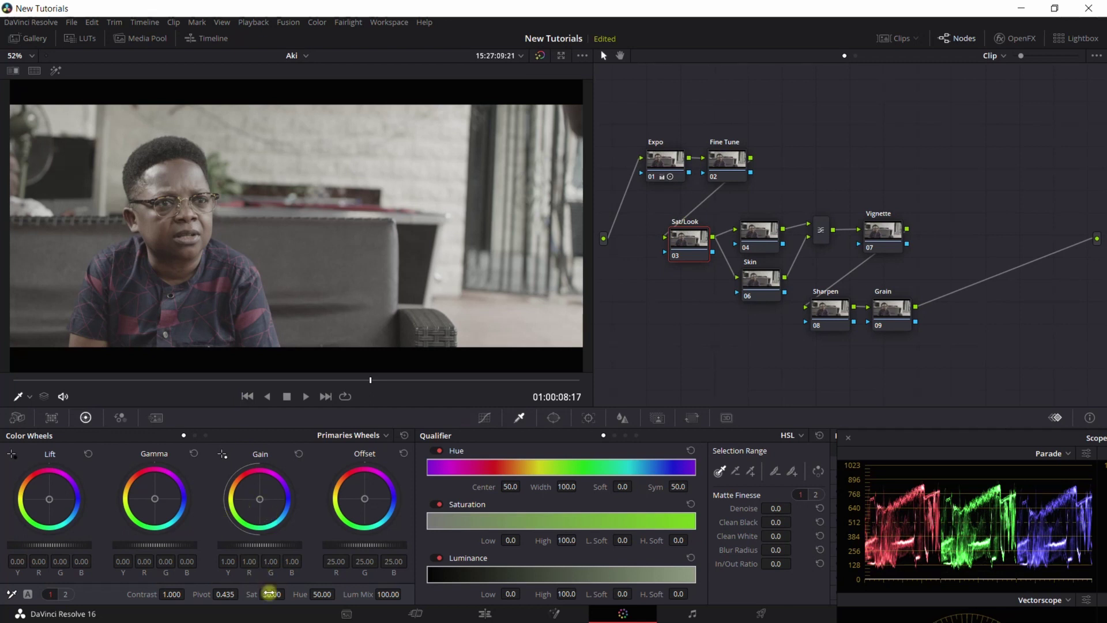
drag(270, 594, 345, 588)
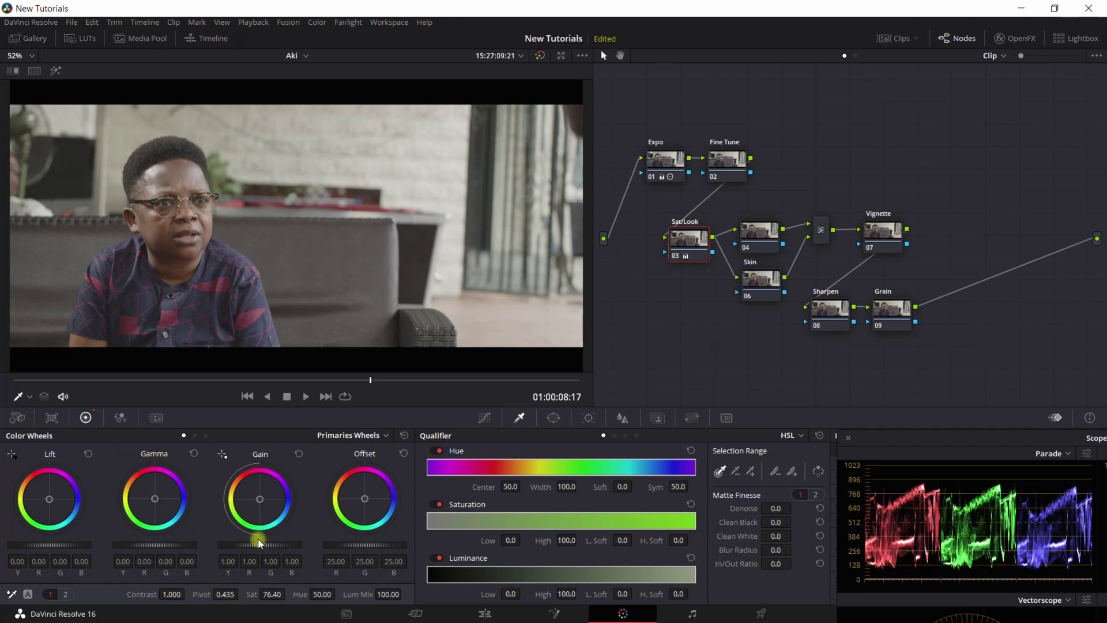
drag(154, 499, 154, 495)
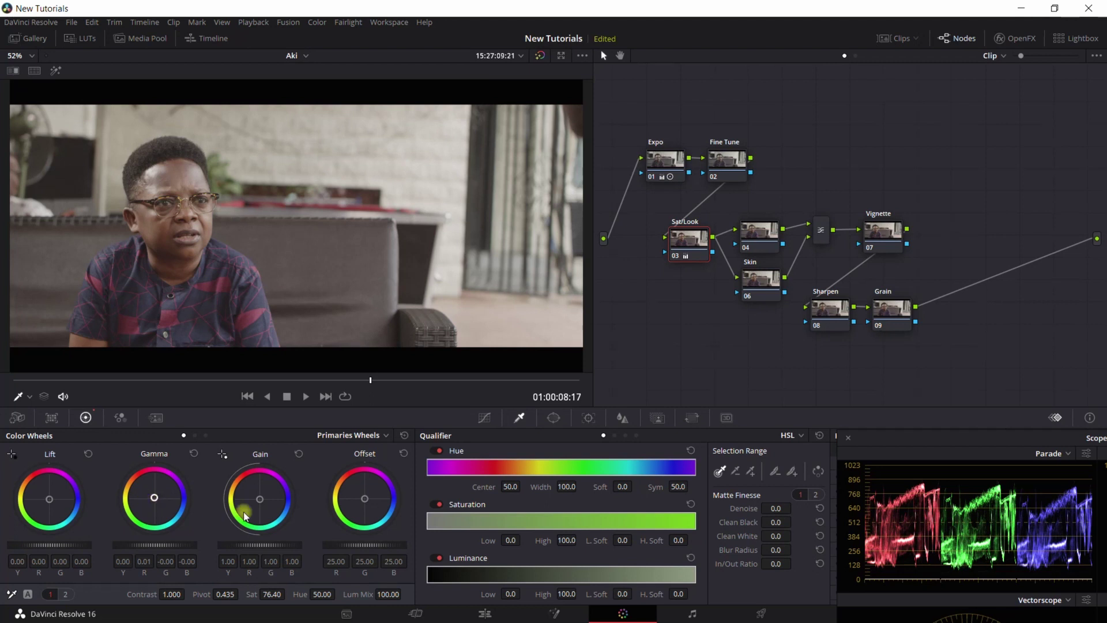
drag(254, 489, 254, 495)
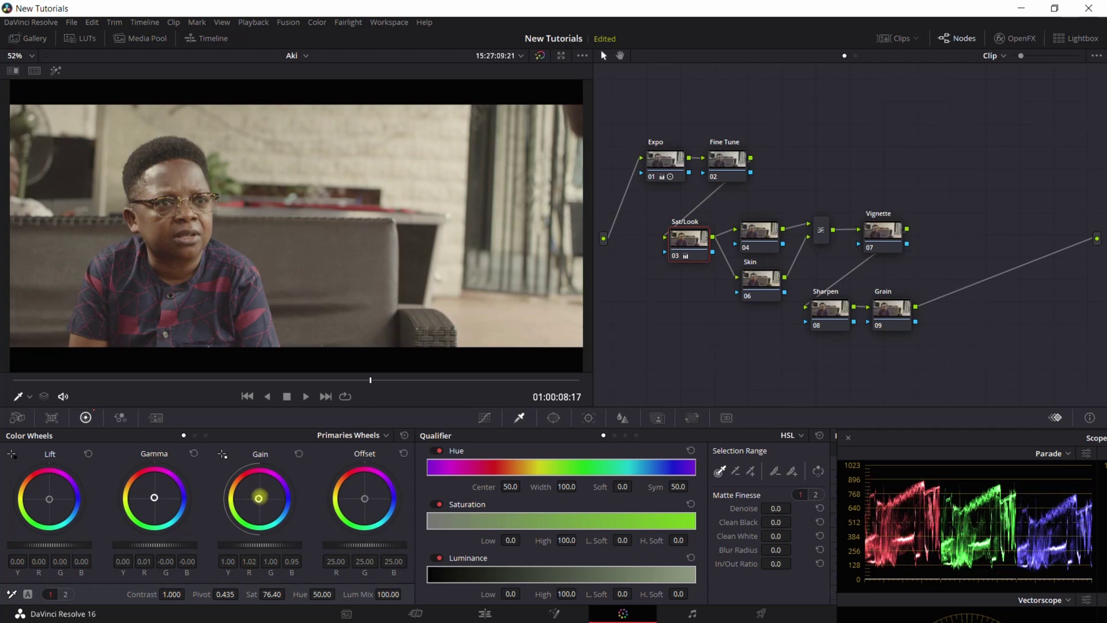
drag(258, 498, 260, 499)
drag(49, 499, 50, 500)
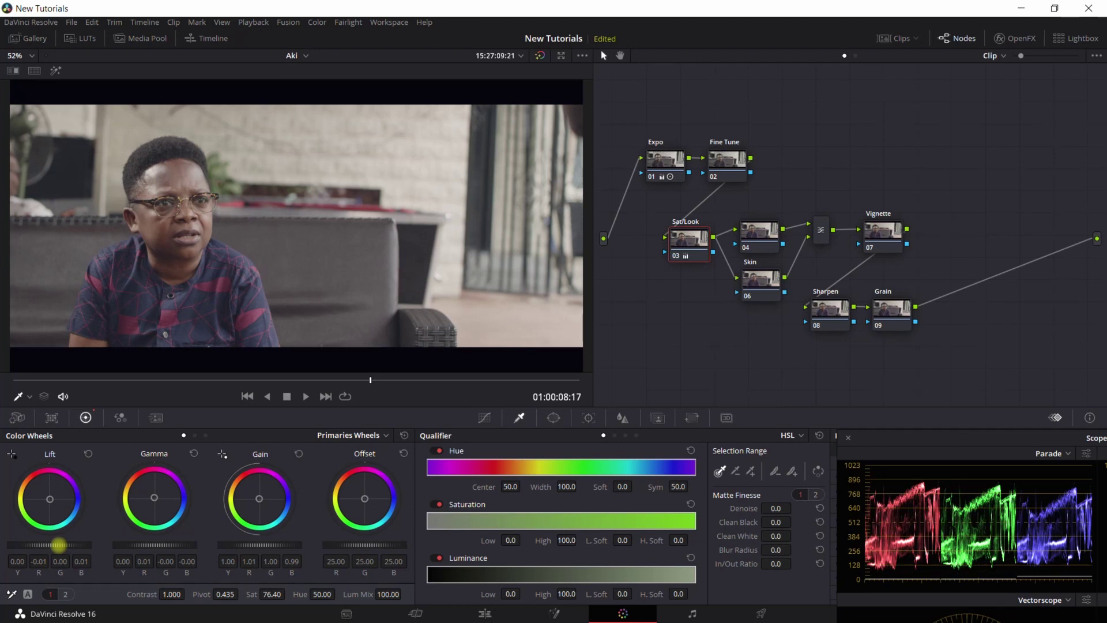
mouse_move(49, 544)
mouse_down()
mouse_move(62, 548)
mouse_move(50, 547)
mouse_up()
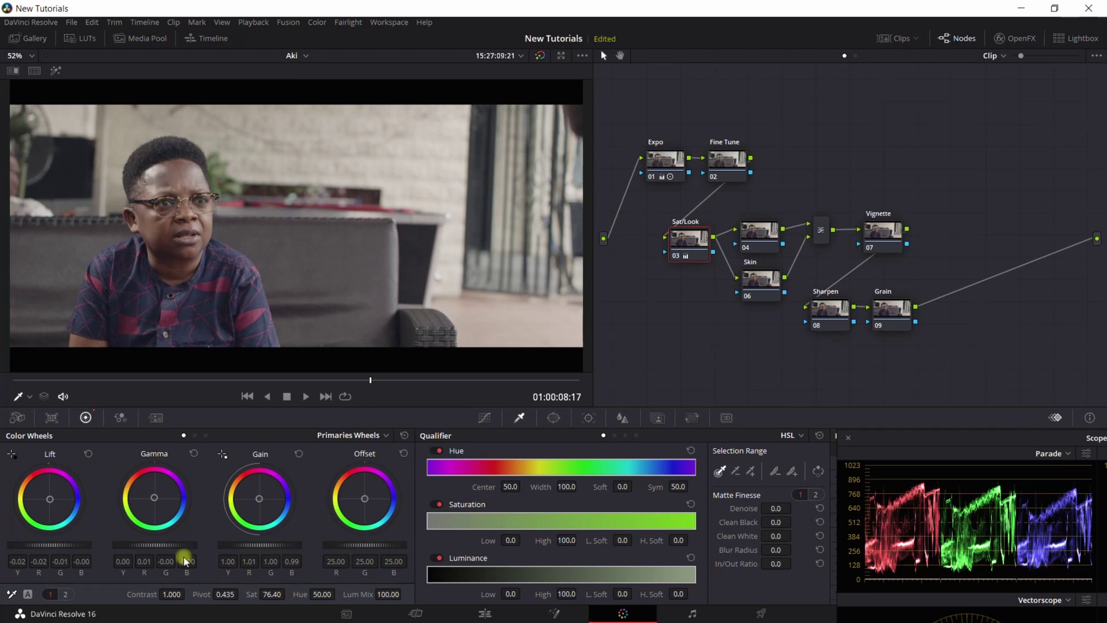
Refine the Sat/Look saturation to 87.40.
click(273, 597)
drag(274, 598, 313, 602)
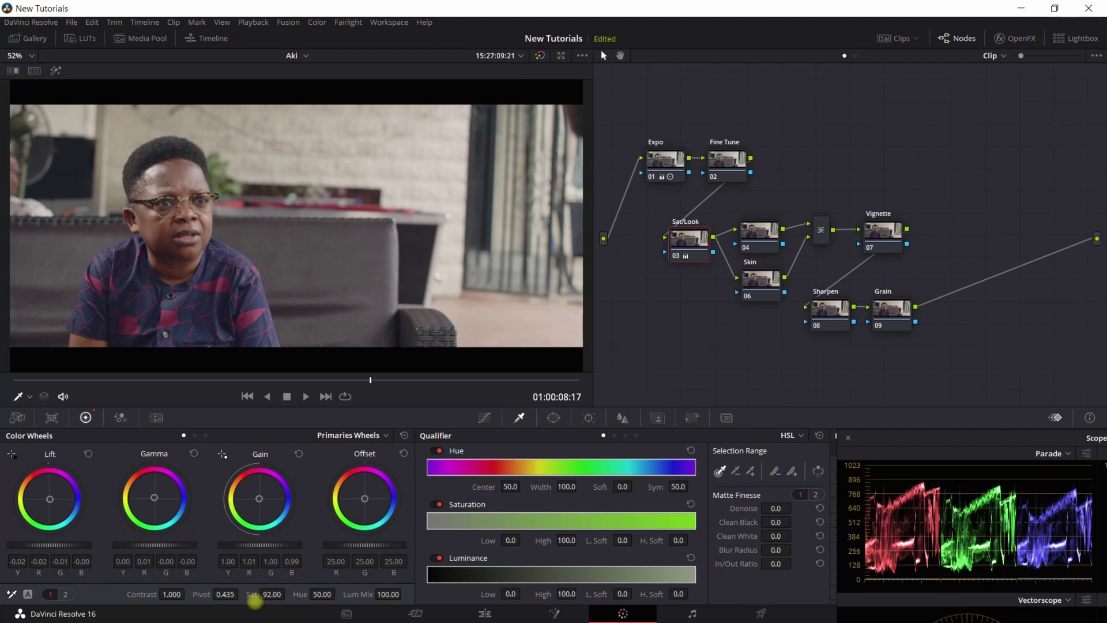
drag(255, 600, 248, 600)
click(770, 287)
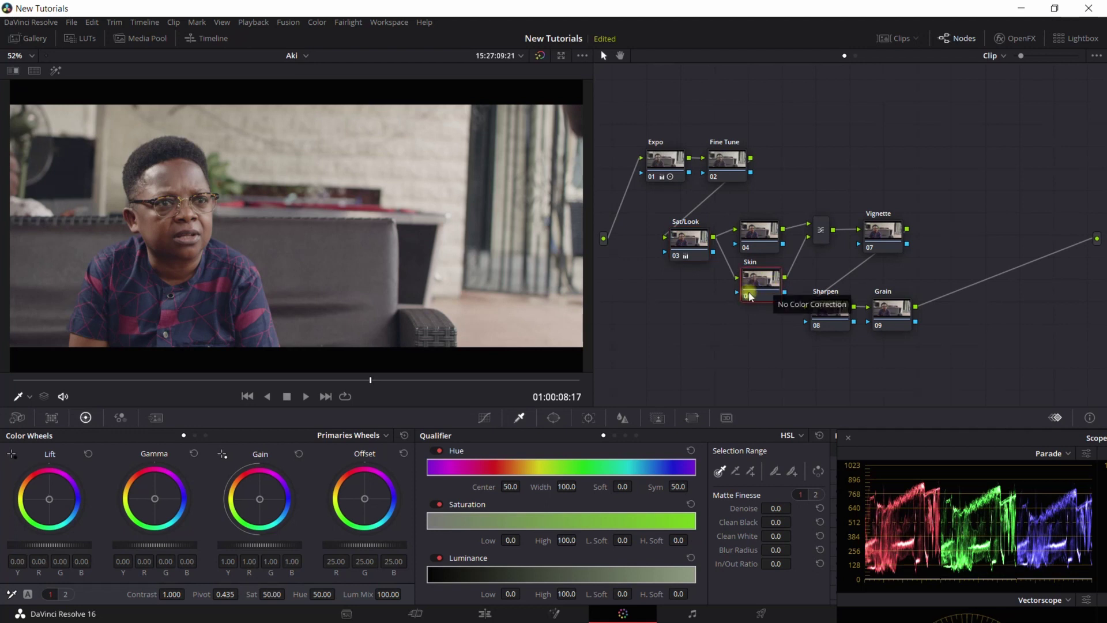
Disable the Skin node and shift node 04's midtones slightly toward blue.
drag(752, 280, 752, 287)
click(748, 301)
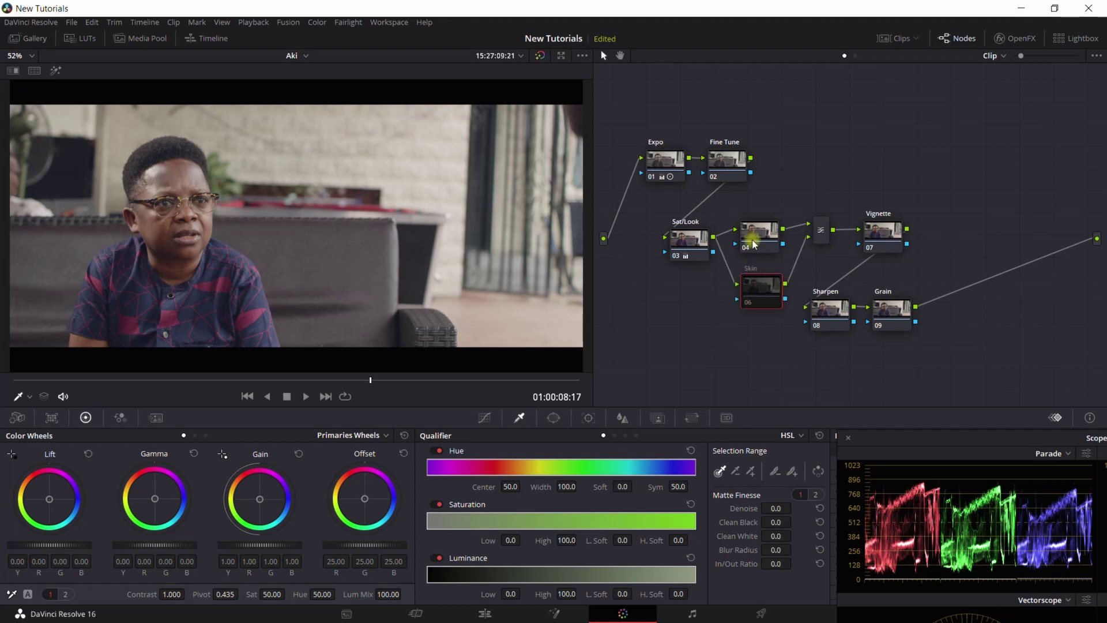
click(753, 242)
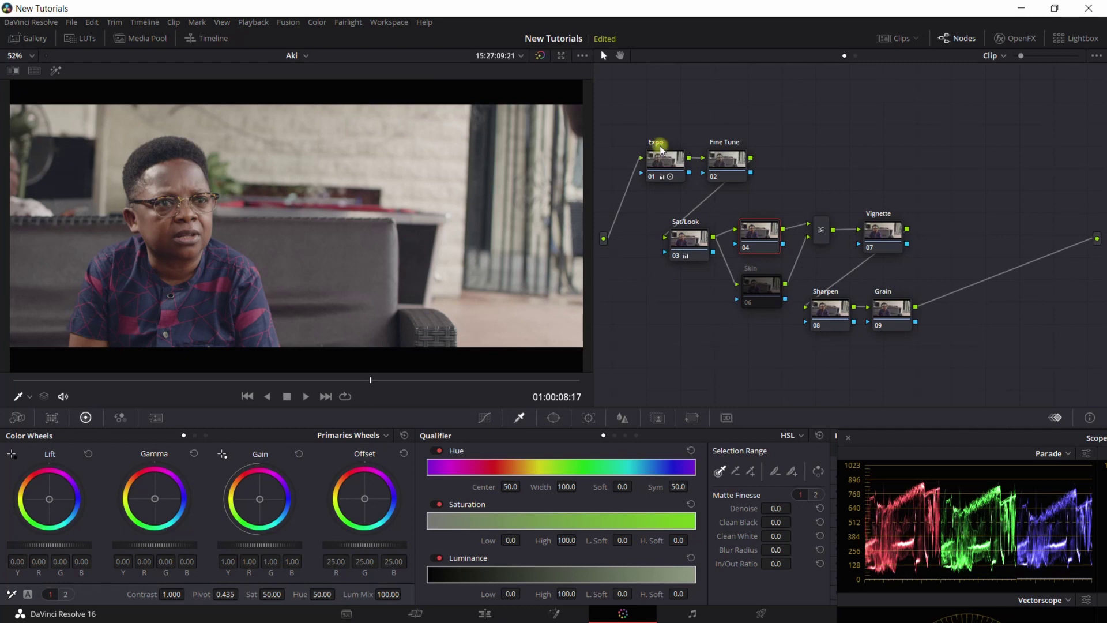
drag(154, 500, 154, 499)
drag(155, 499, 168, 508)
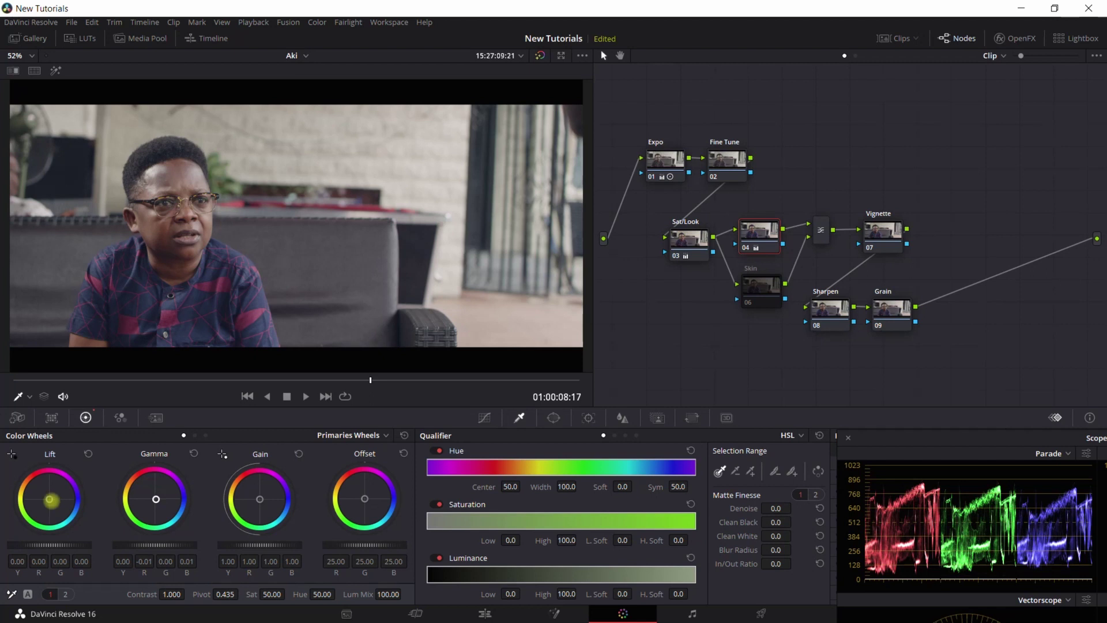
Reset node 04's shadow colour balance to neutral and set Lift to -0.02.
drag(51, 500, 50, 498)
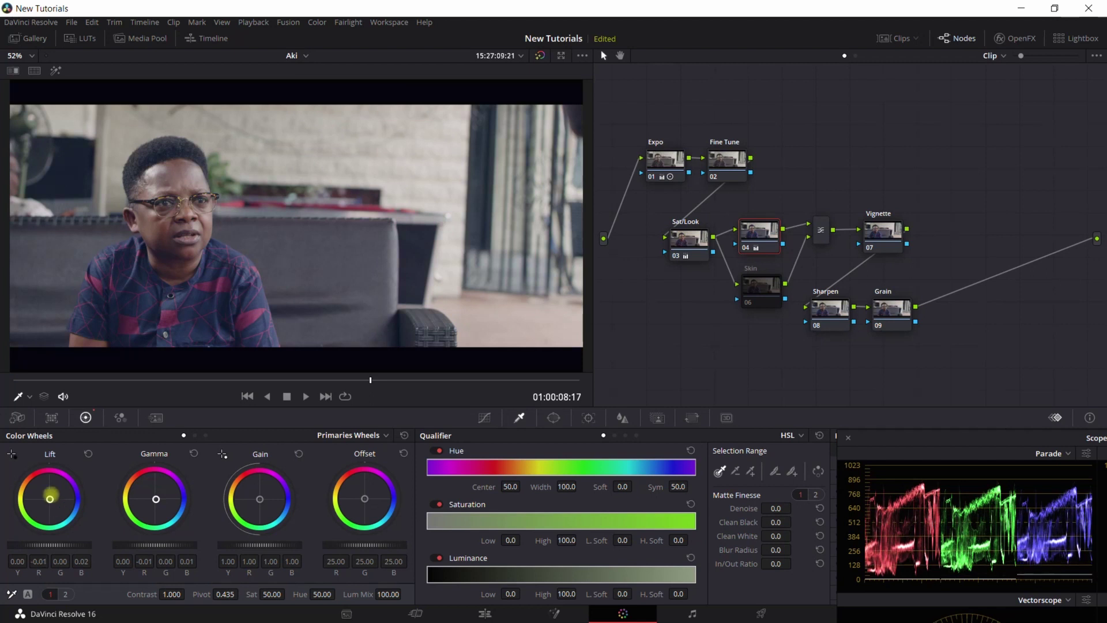
double_click(50, 501)
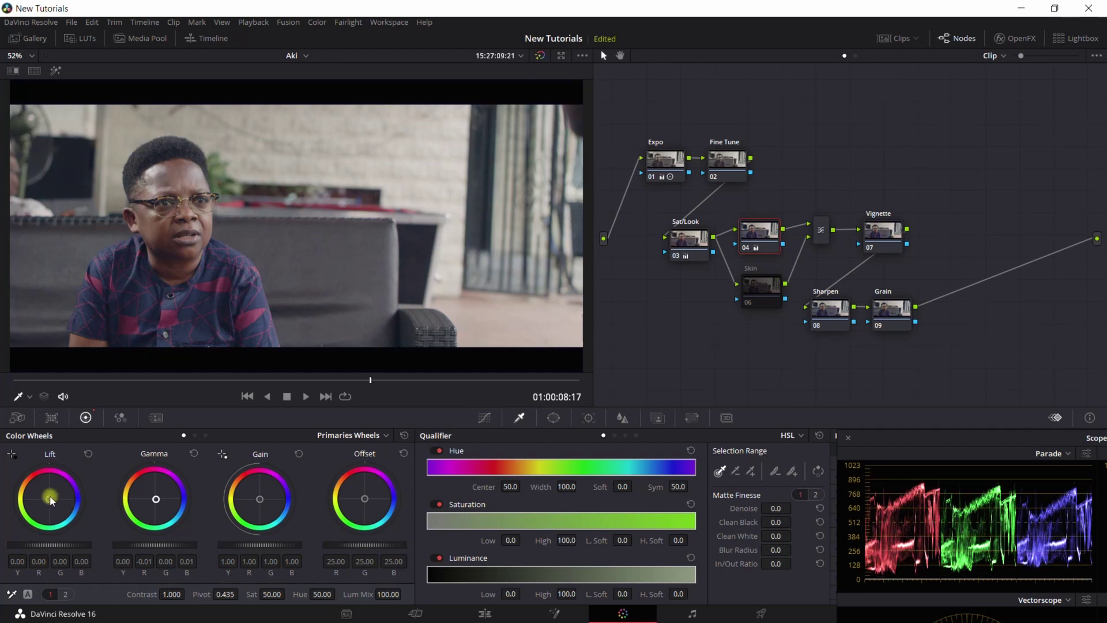
drag(51, 502, 50, 499)
drag(49, 500, 50, 498)
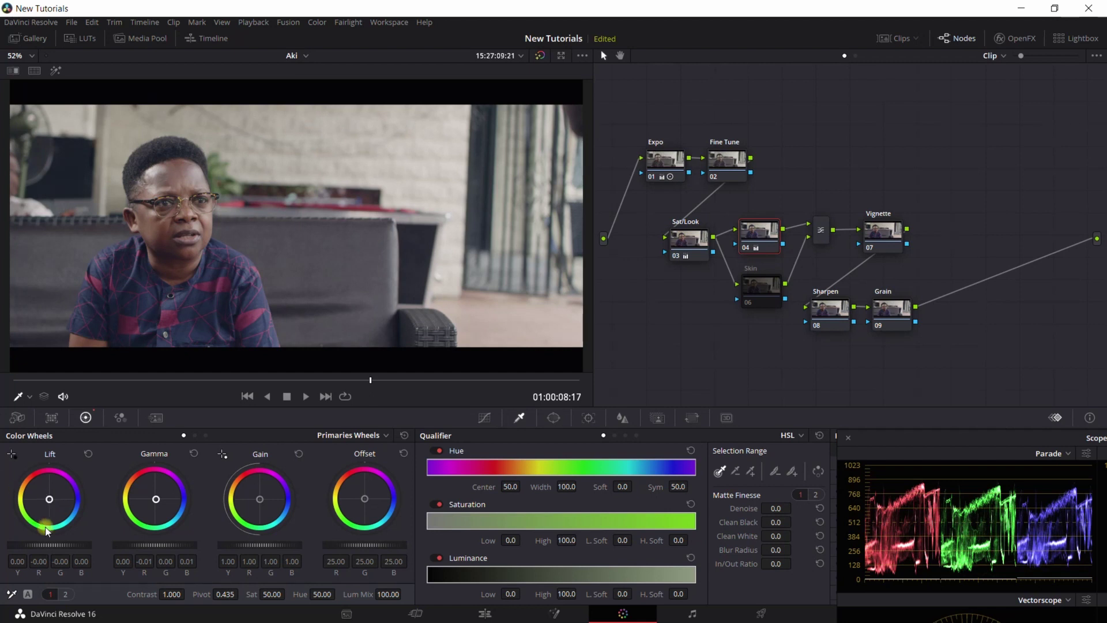
drag(54, 543, 56, 547)
drag(56, 547, 51, 545)
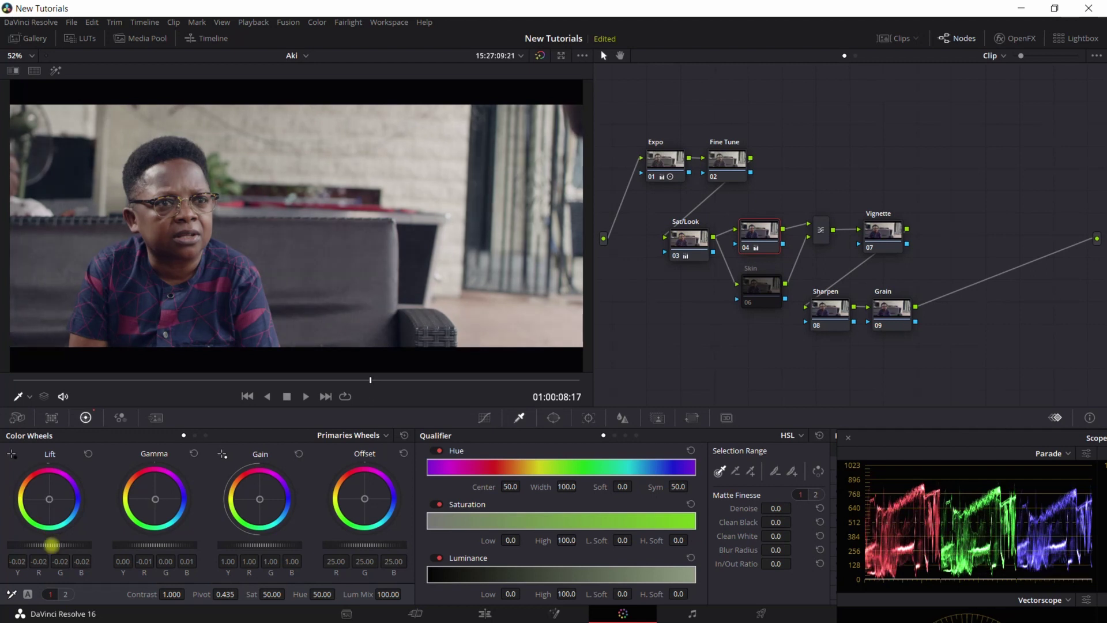
Sample the forehead skin tone into the Skin node's qualifier.
click(750, 287)
click(750, 301)
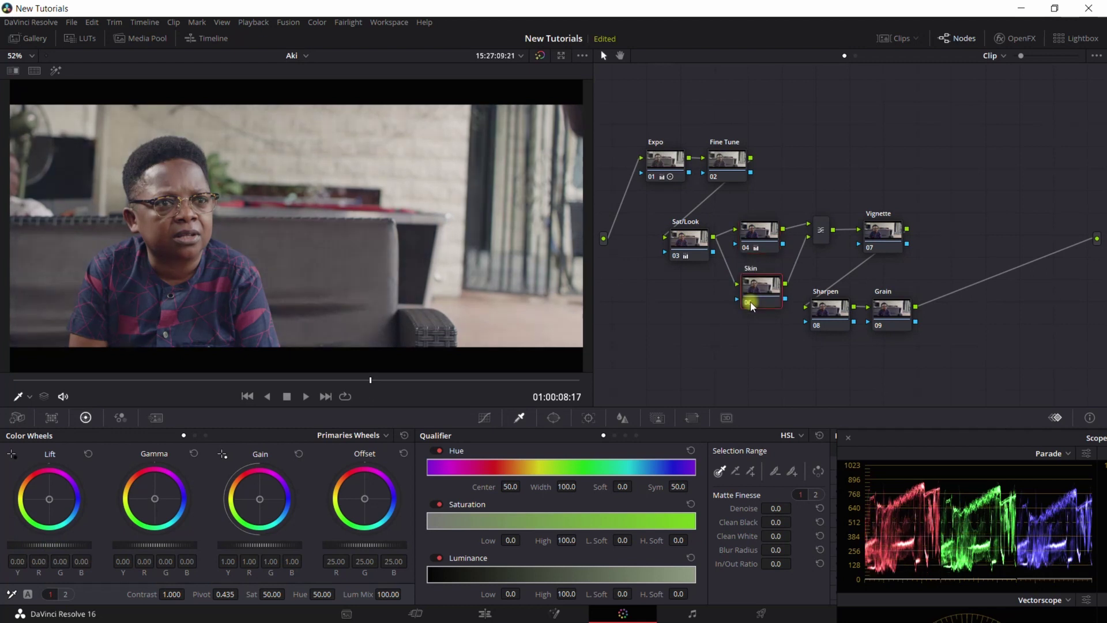
click(721, 470)
click(186, 170)
Fine-tune node 04's shadow level.
click(754, 232)
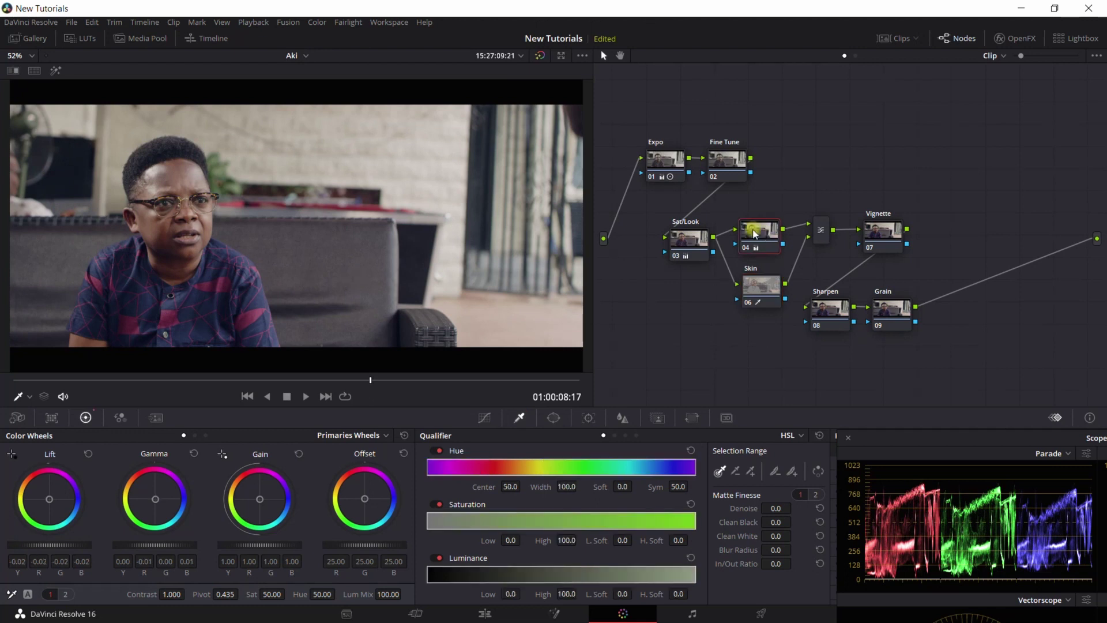
click(484, 289)
drag(46, 542, 47, 543)
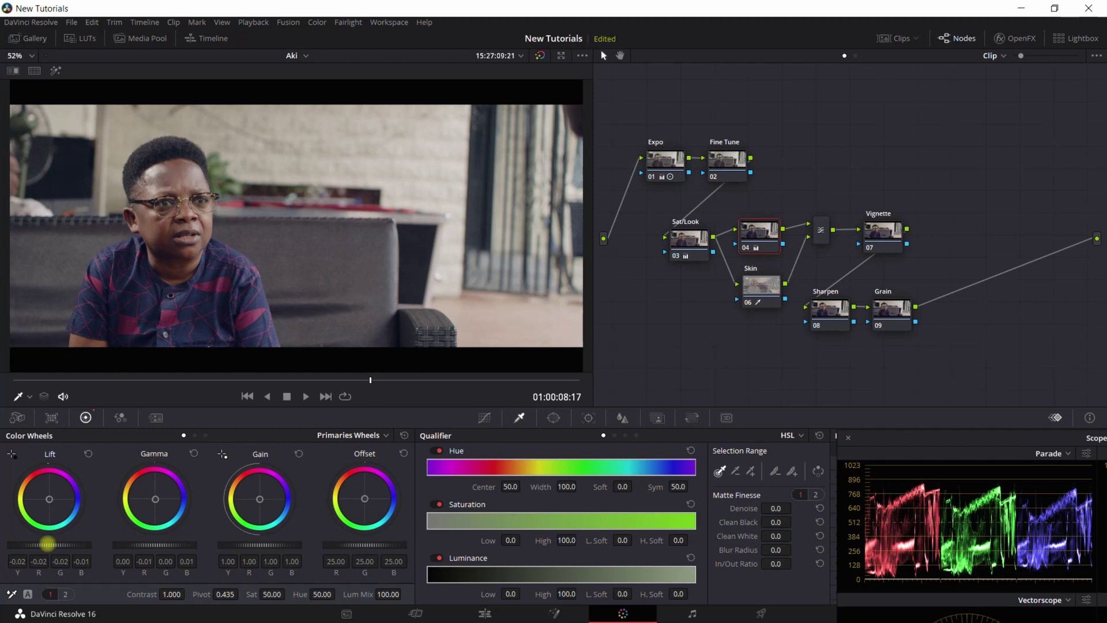
drag(47, 543, 52, 542)
Narrow the skin matte's hue and luminance range, blur its edges, and save the project.
click(761, 285)
click(55, 72)
drag(489, 469, 502, 469)
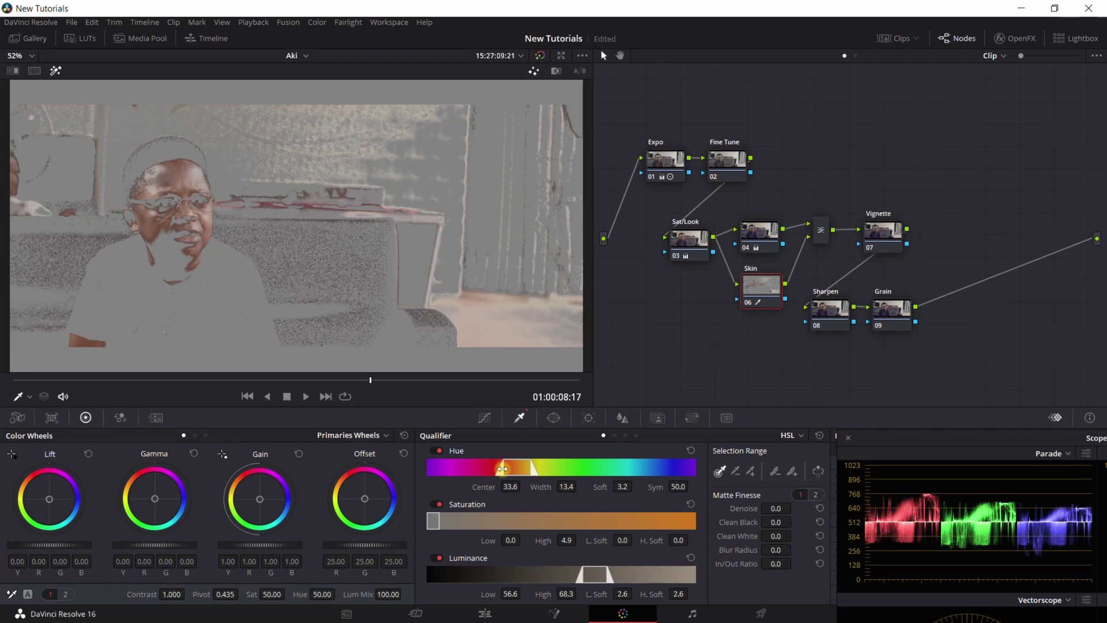
drag(503, 468, 514, 469)
drag(607, 573, 601, 573)
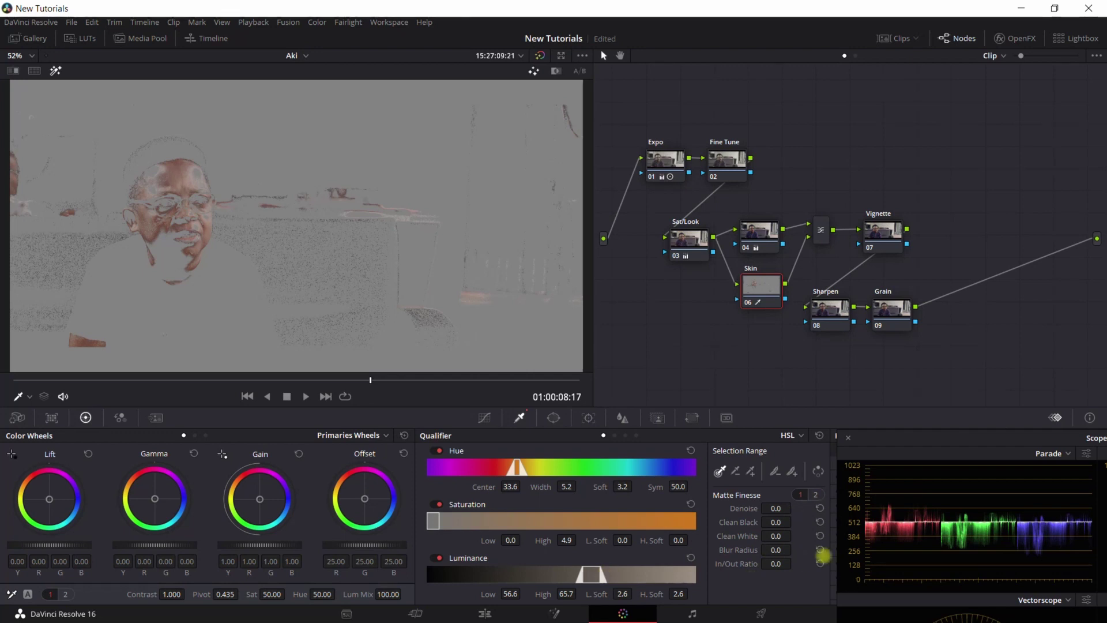
drag(823, 555, 784, 549)
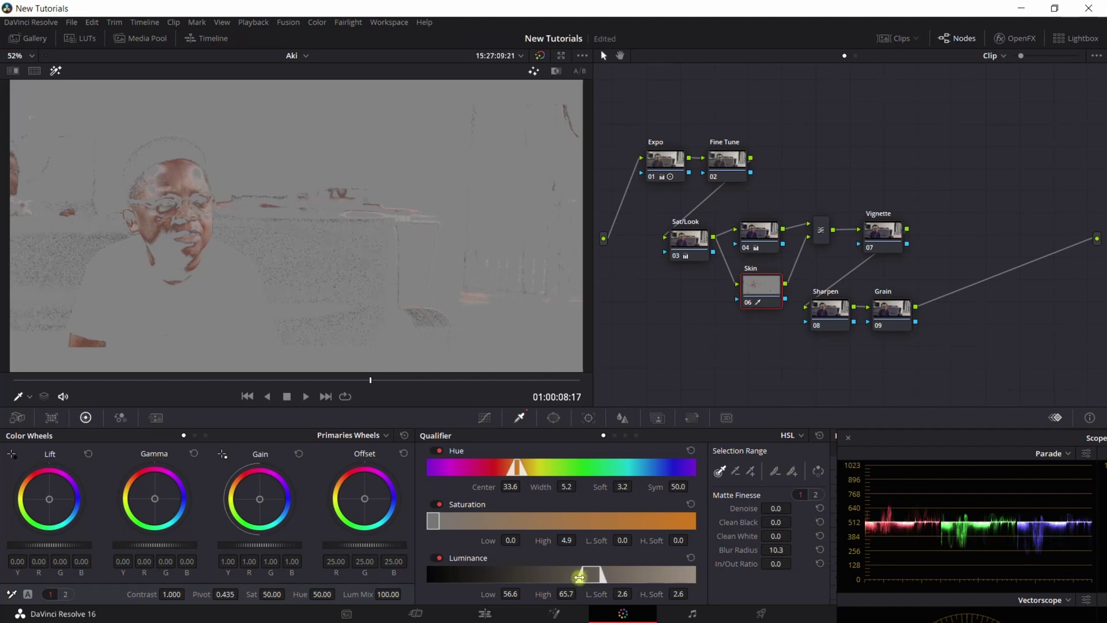
drag(579, 577, 579, 577)
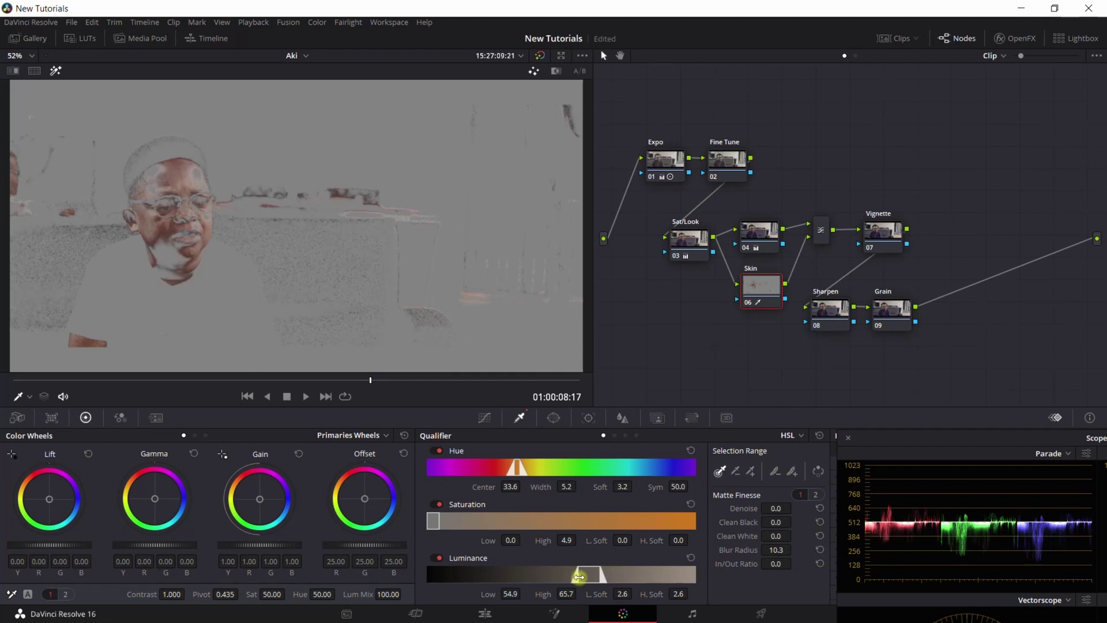
key(shift+h)
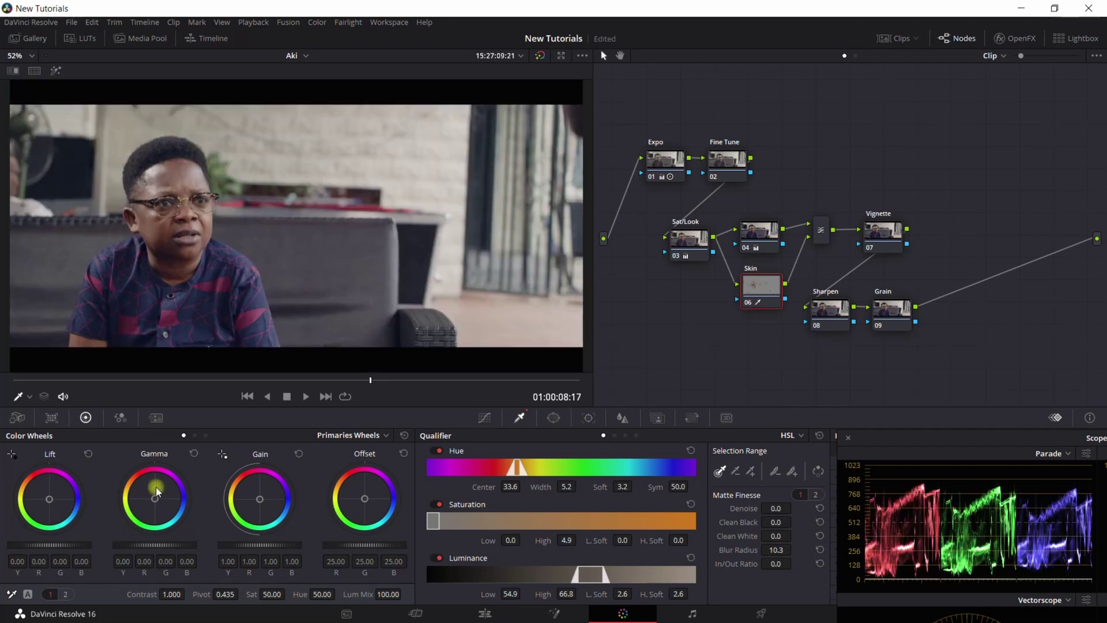
key(ctrl+s)
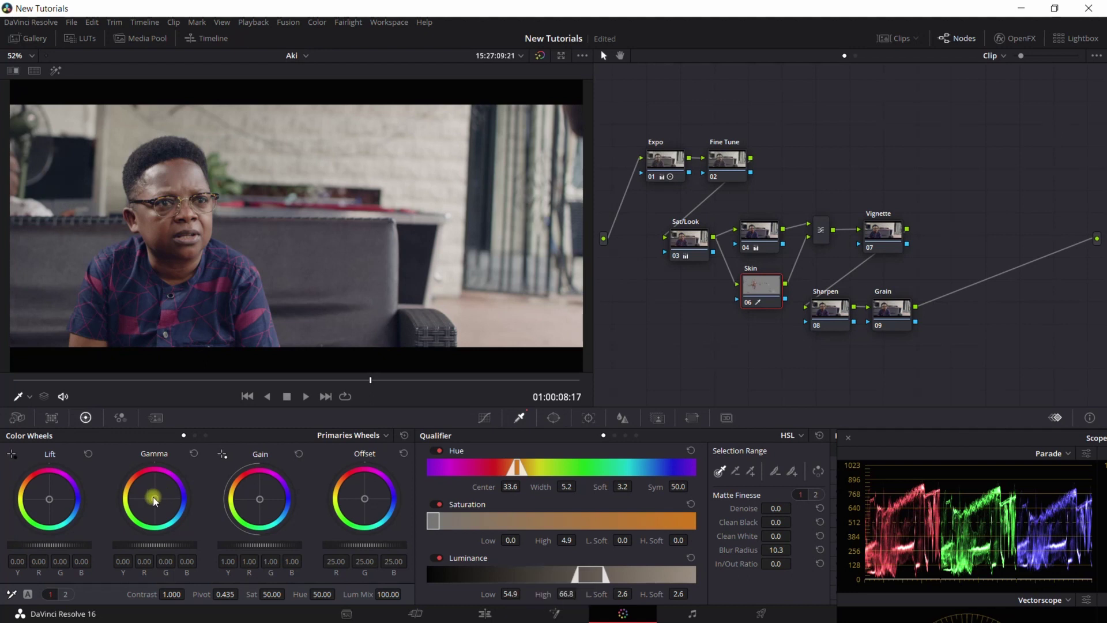
Warm the skin's midtones, highlights and shadows slightly toward red-yellow.
drag(155, 497, 154, 497)
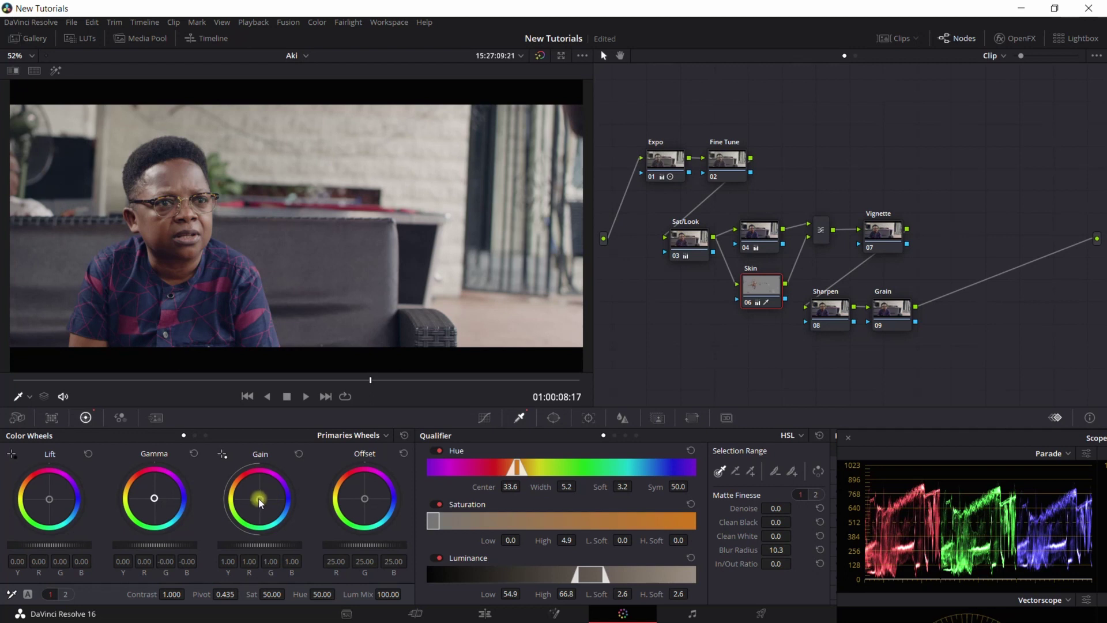
drag(260, 498, 255, 494)
drag(49, 503, 44, 493)
Set Clean Black to about 8, raise Clean White, and scrub the clip to review.
drag(774, 526, 823, 522)
drag(825, 523, 817, 528)
drag(769, 536, 789, 537)
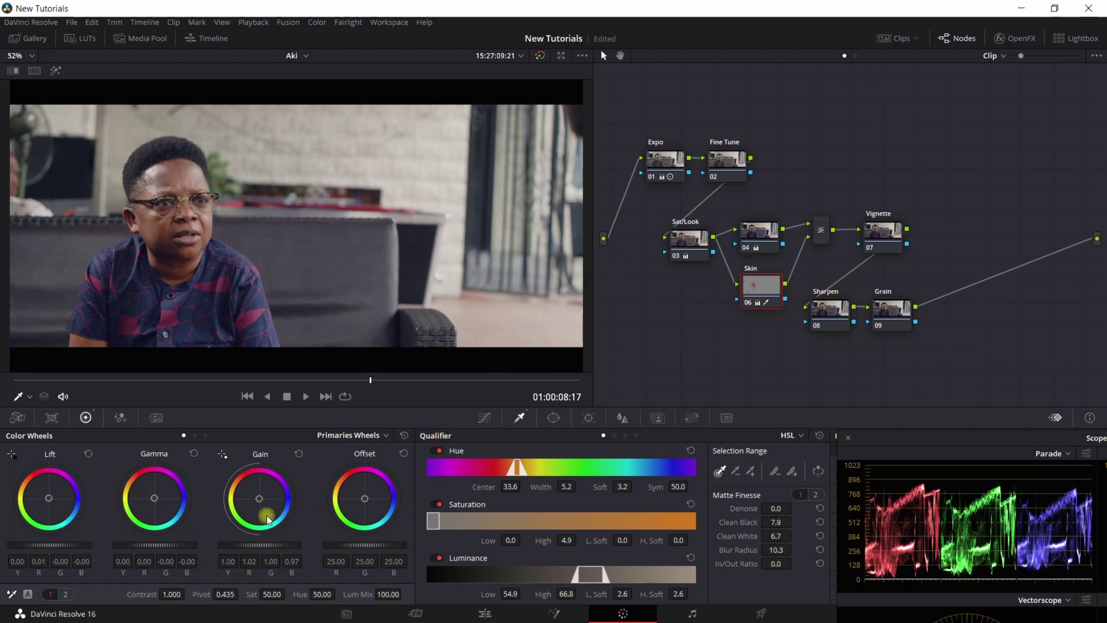
click(269, 380)
drag(270, 380, 391, 380)
Select node 07, the Vignette node.
click(882, 231)
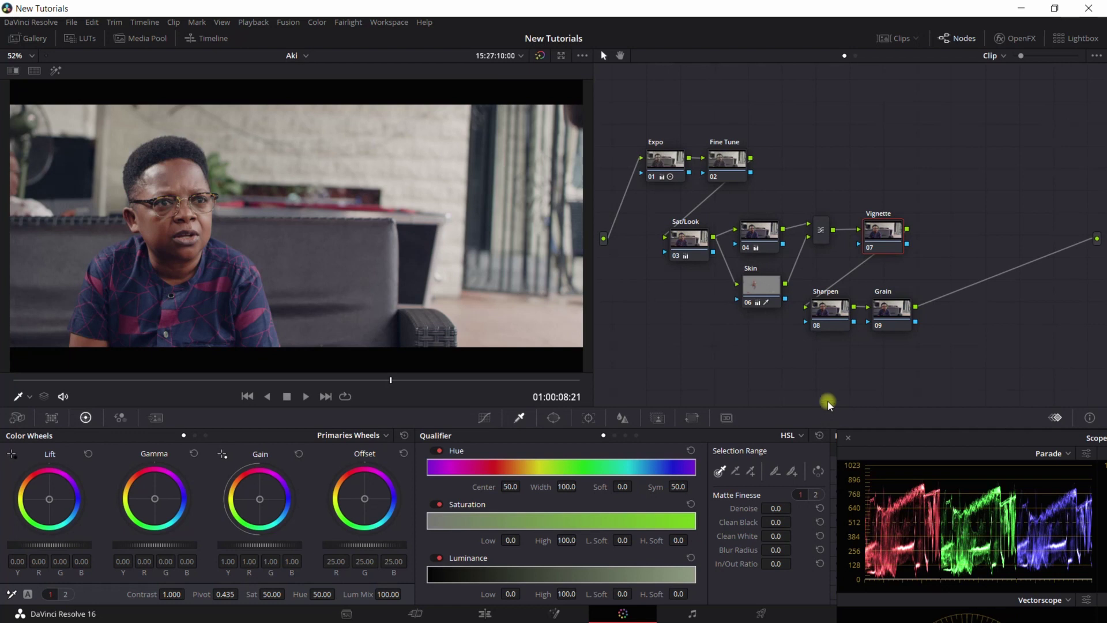
Add a soft, inverted circle window centred on the subject's face.
click(554, 418)
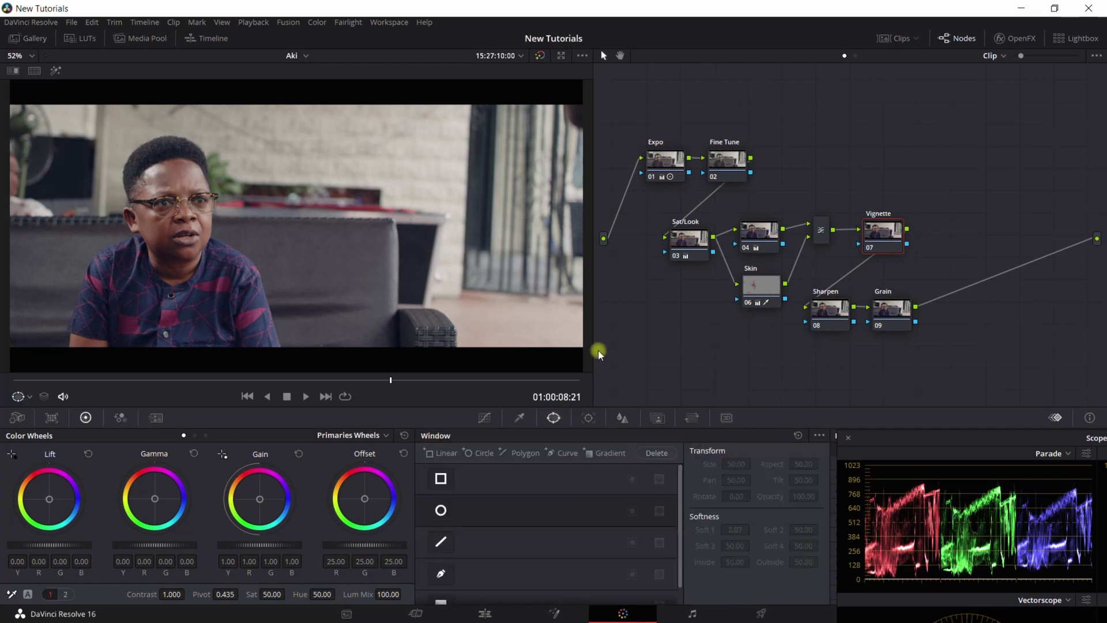
click(445, 514)
drag(337, 237, 306, 229)
drag(213, 237, 216, 239)
drag(175, 144, 174, 131)
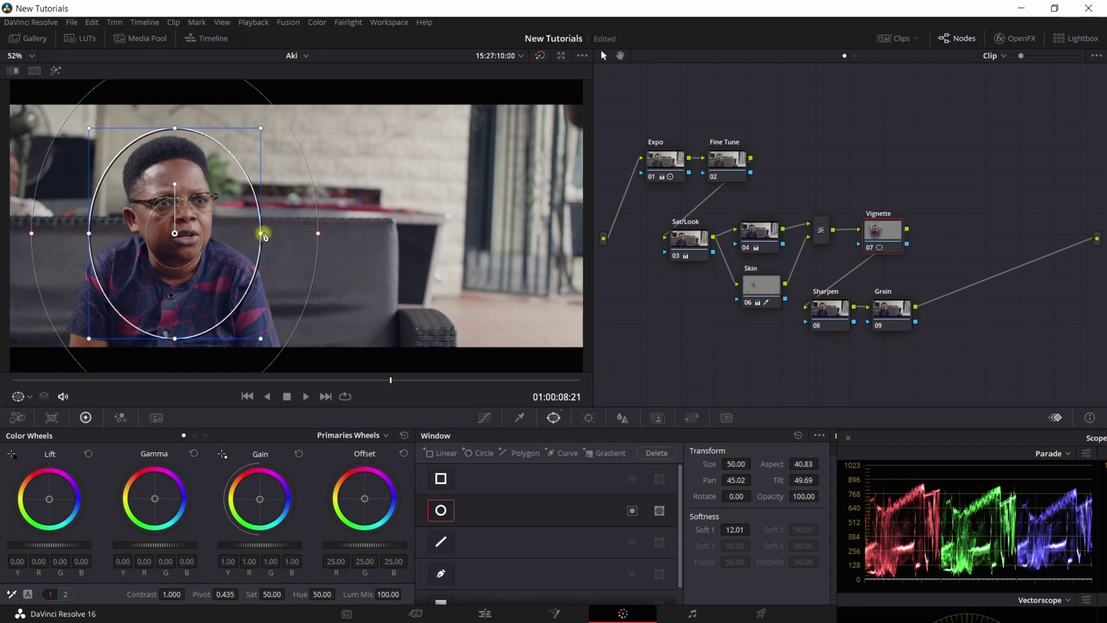
drag(262, 233, 230, 236)
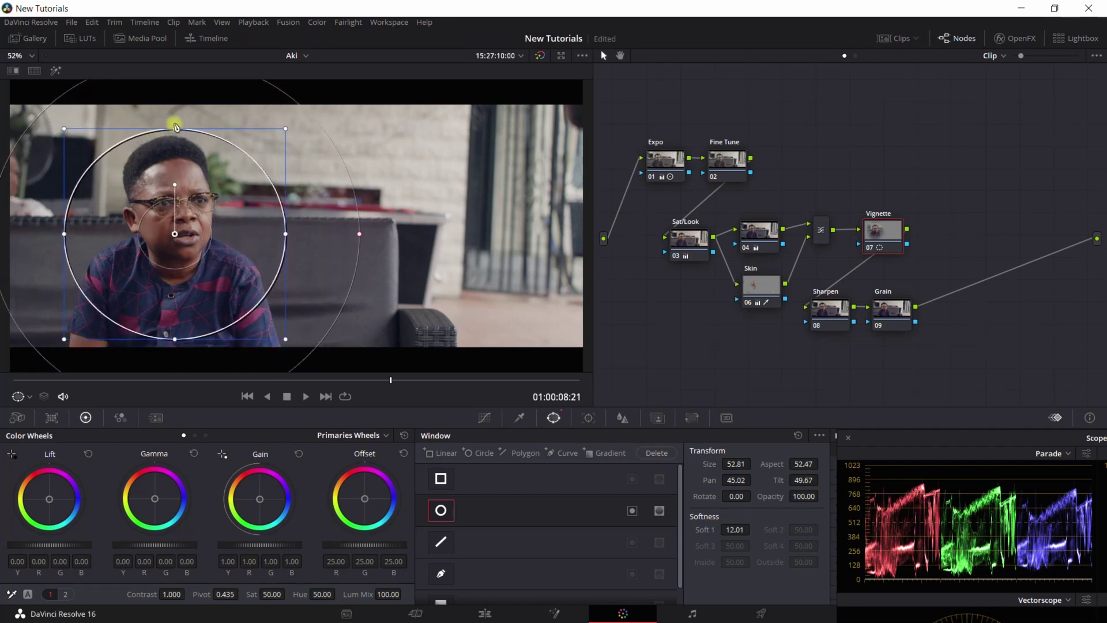
drag(174, 125, 175, 121)
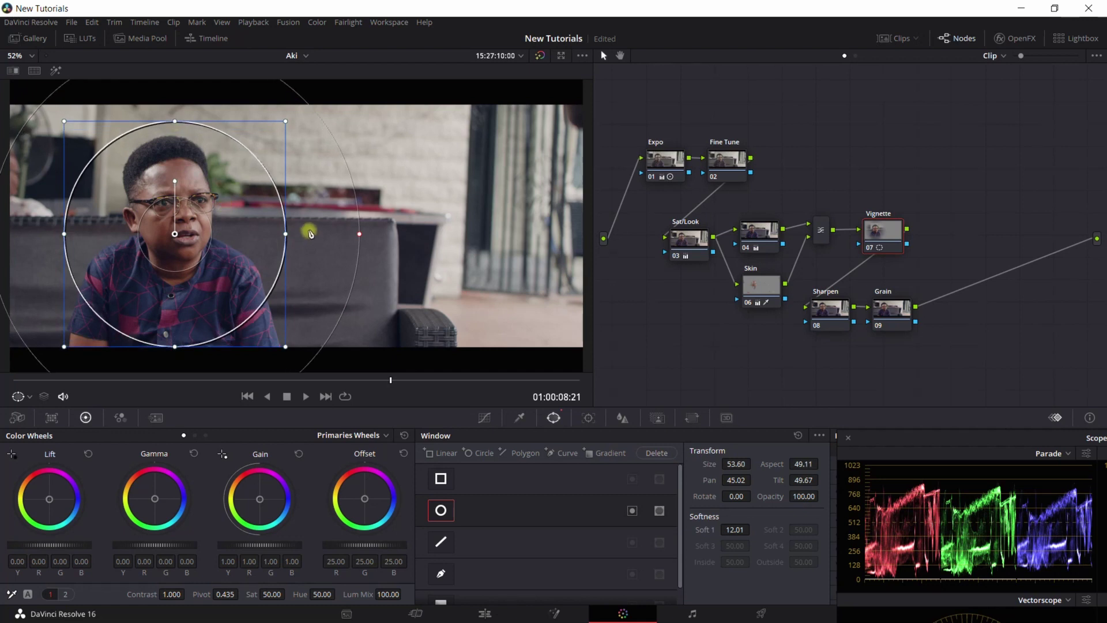
drag(175, 234, 176, 222)
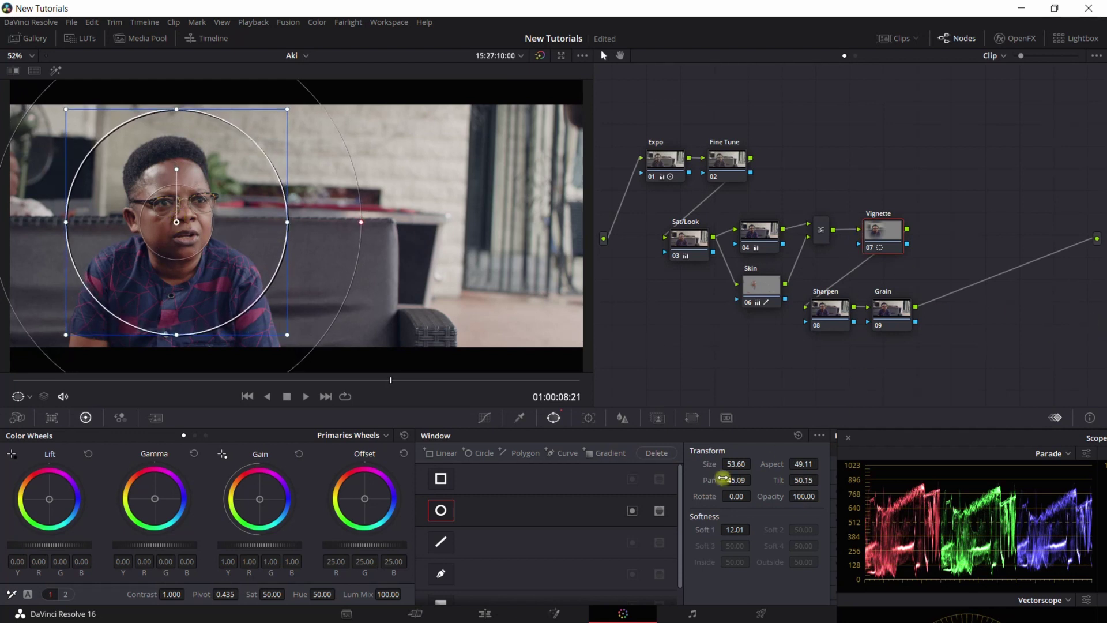
click(631, 511)
Darken outside the face with gamma -0.01, lift -0.02 and gain 0.96.
drag(165, 545, 135, 539)
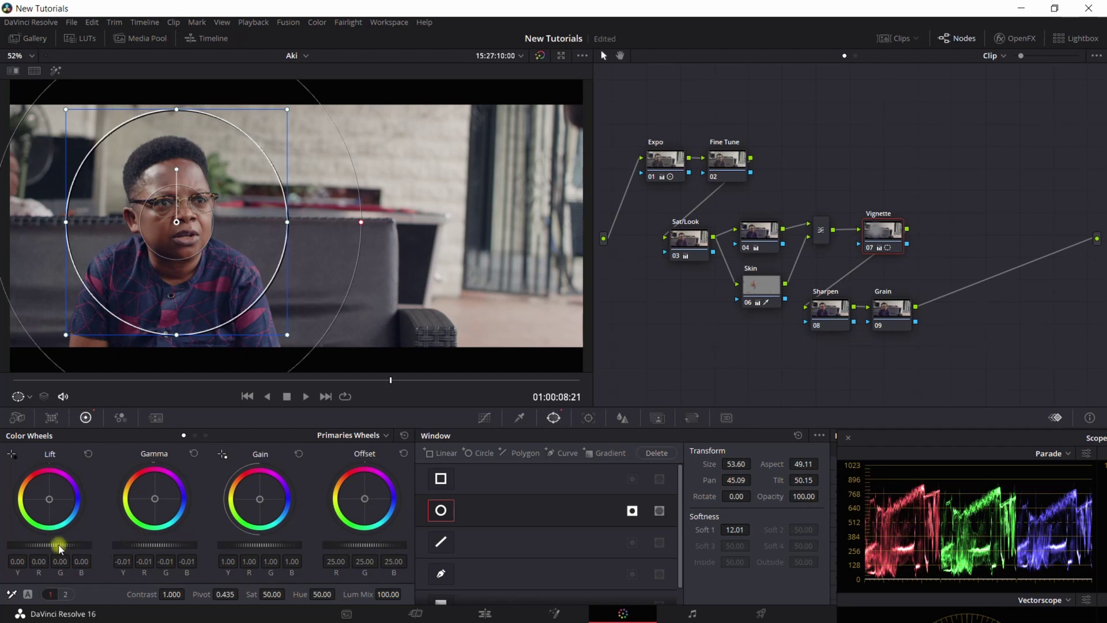
drag(58, 544, 37, 542)
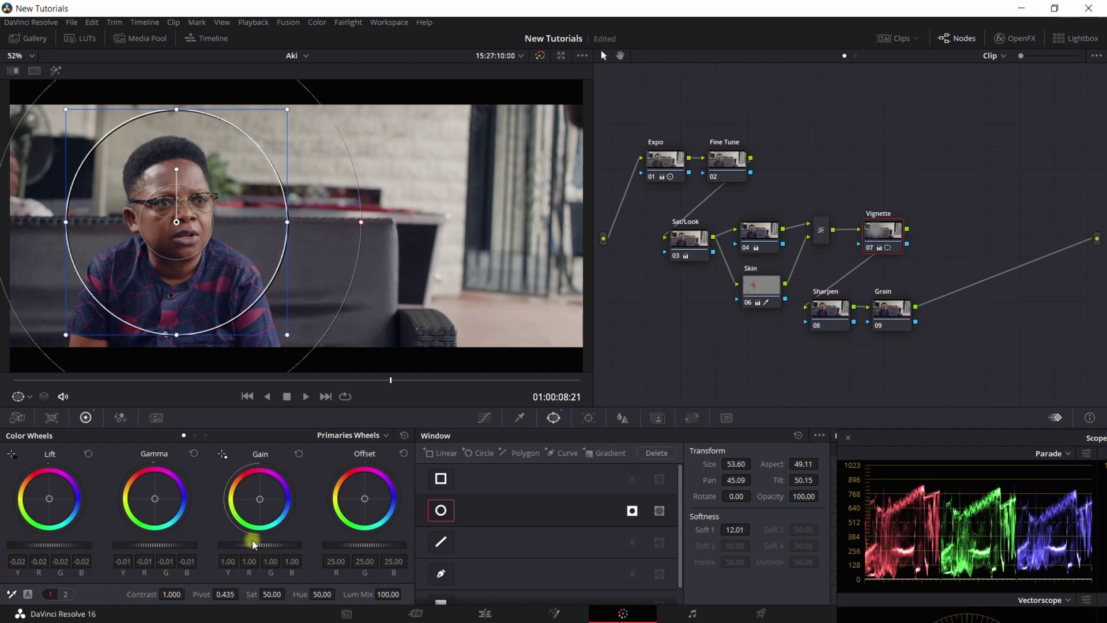
drag(254, 544, 228, 542)
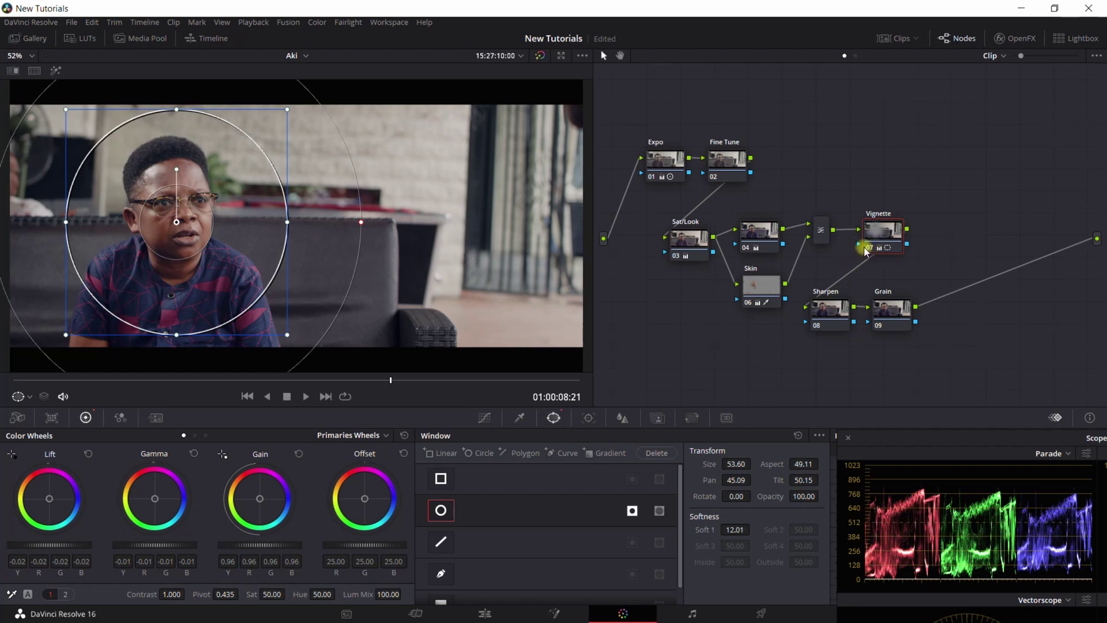
Compare the vignette on and off, lower its gamma to -0.02, and nudge the circle down.
click(871, 248)
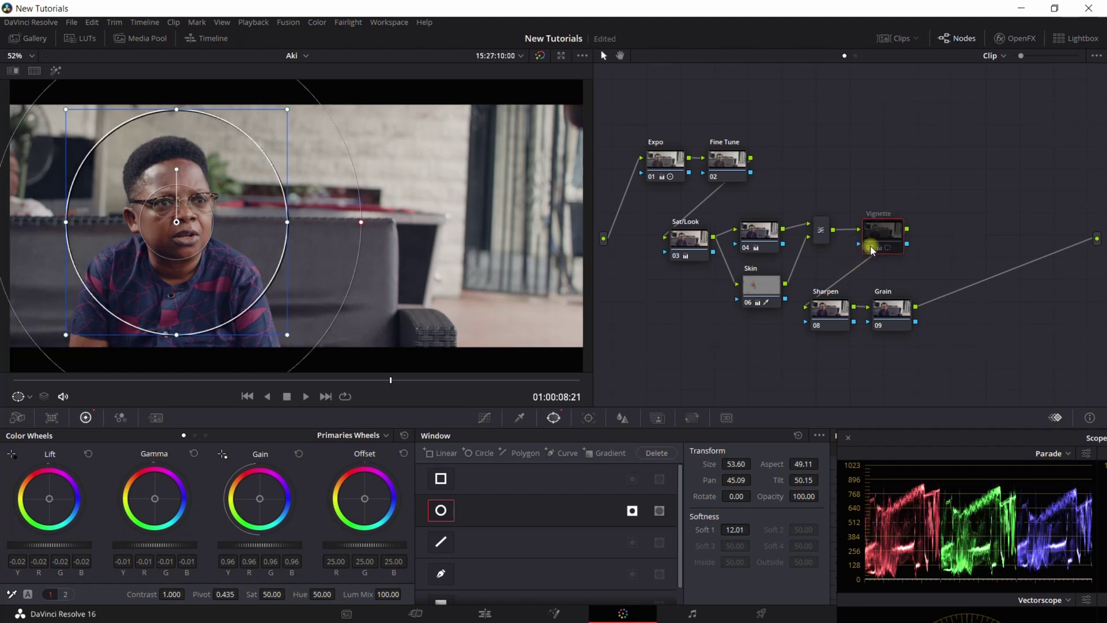
click(871, 247)
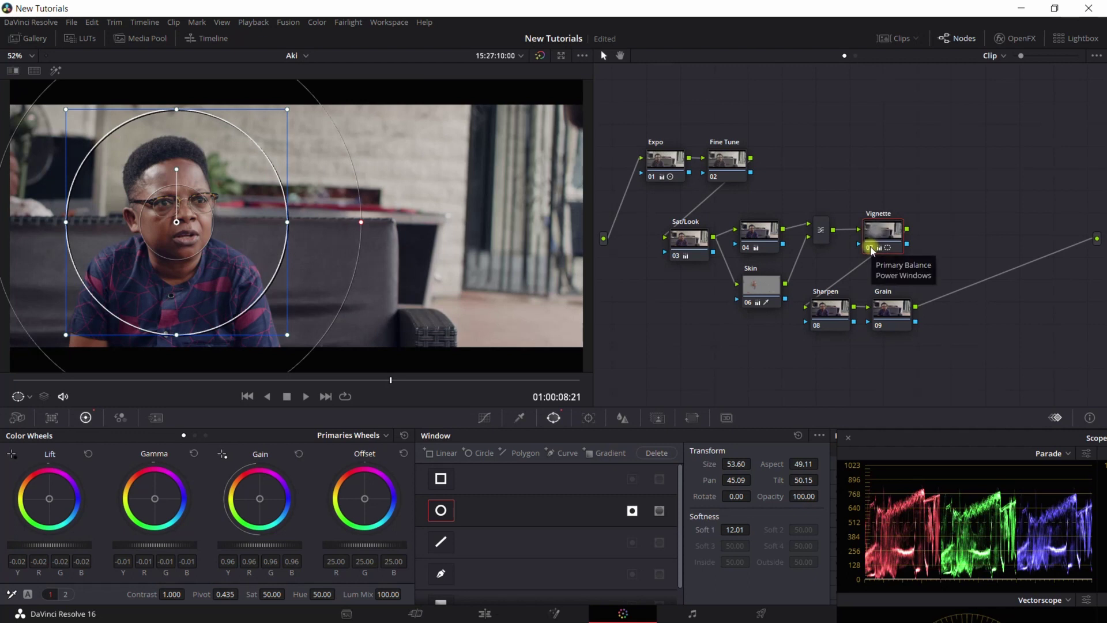
click(871, 248)
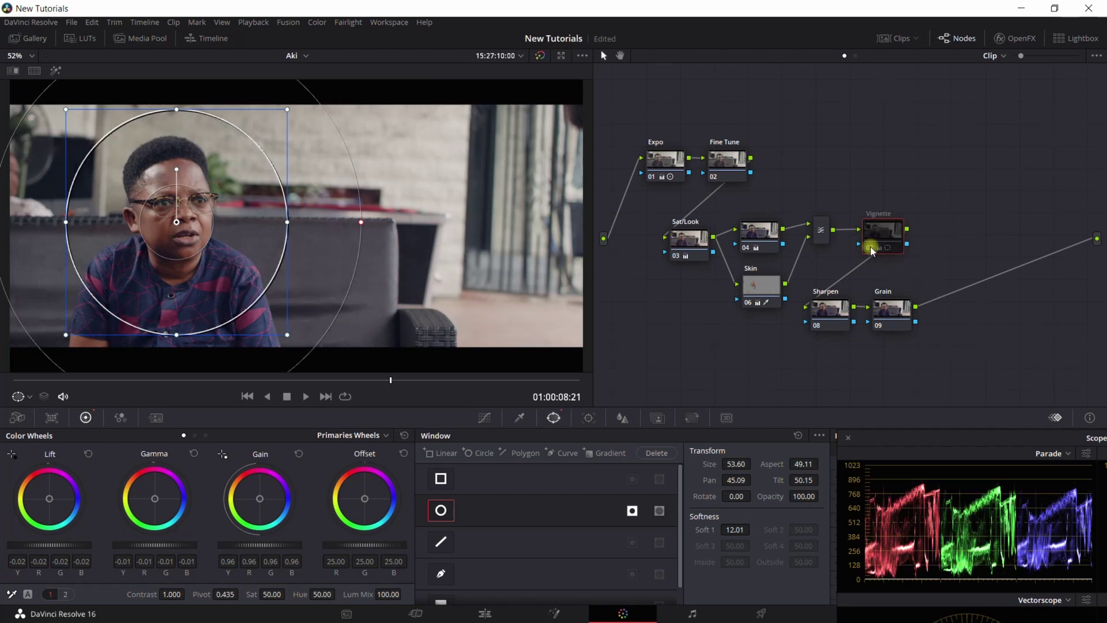
click(871, 248)
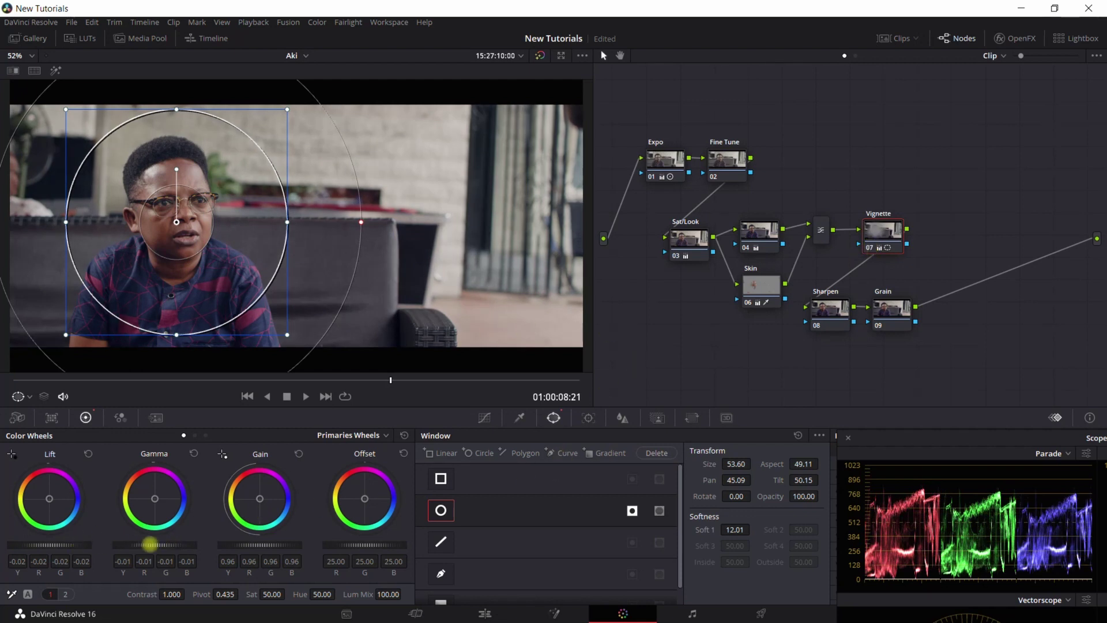
drag(149, 544, 133, 542)
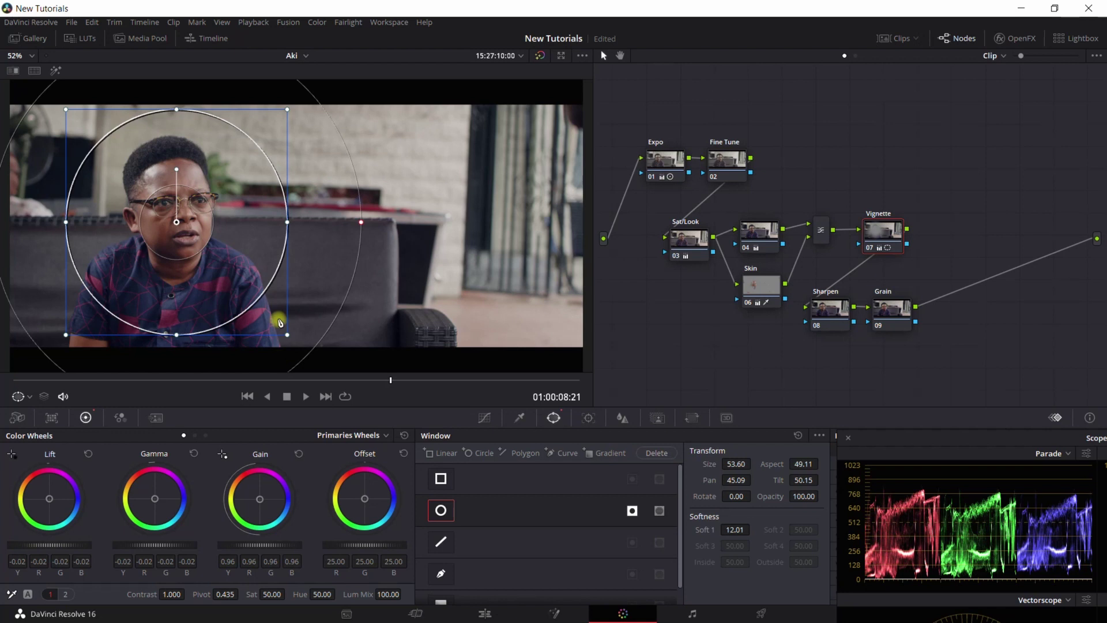
drag(243, 255, 242, 256)
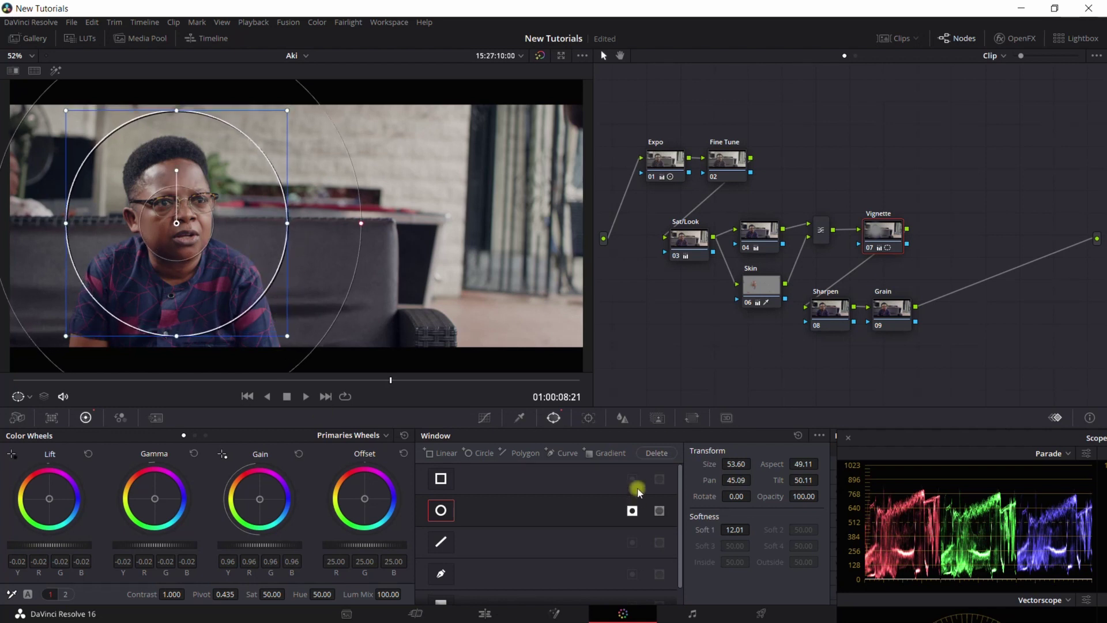
Set the Vignette node's blur radius to 0.56.
click(624, 418)
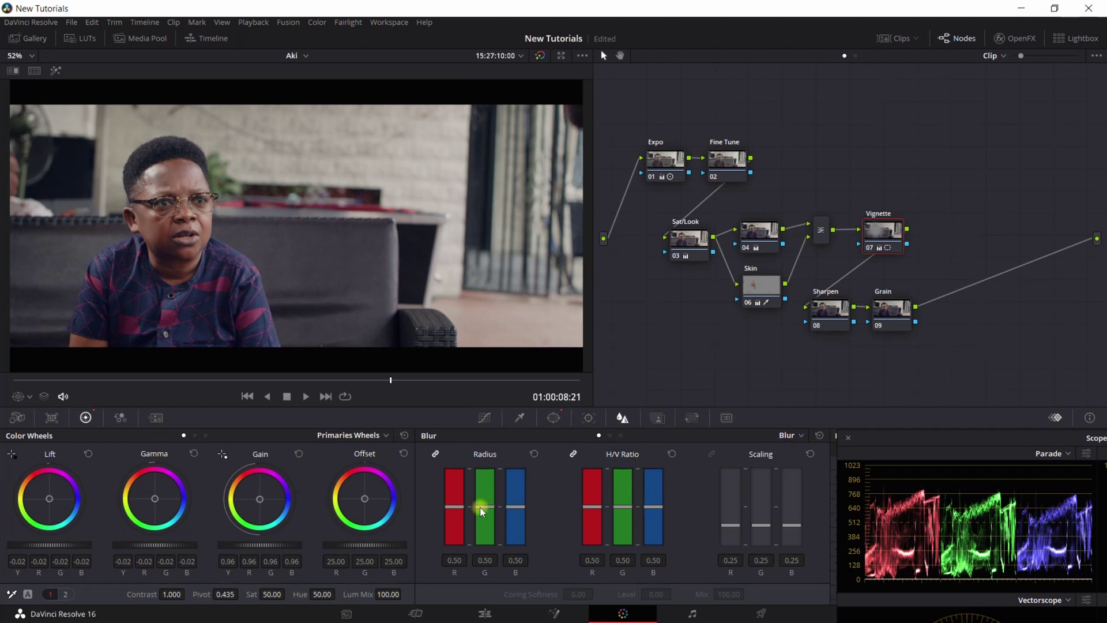
mouse_move(480, 507)
mouse_down()
mouse_move(484, 454)
mouse_move(486, 506)
mouse_up()
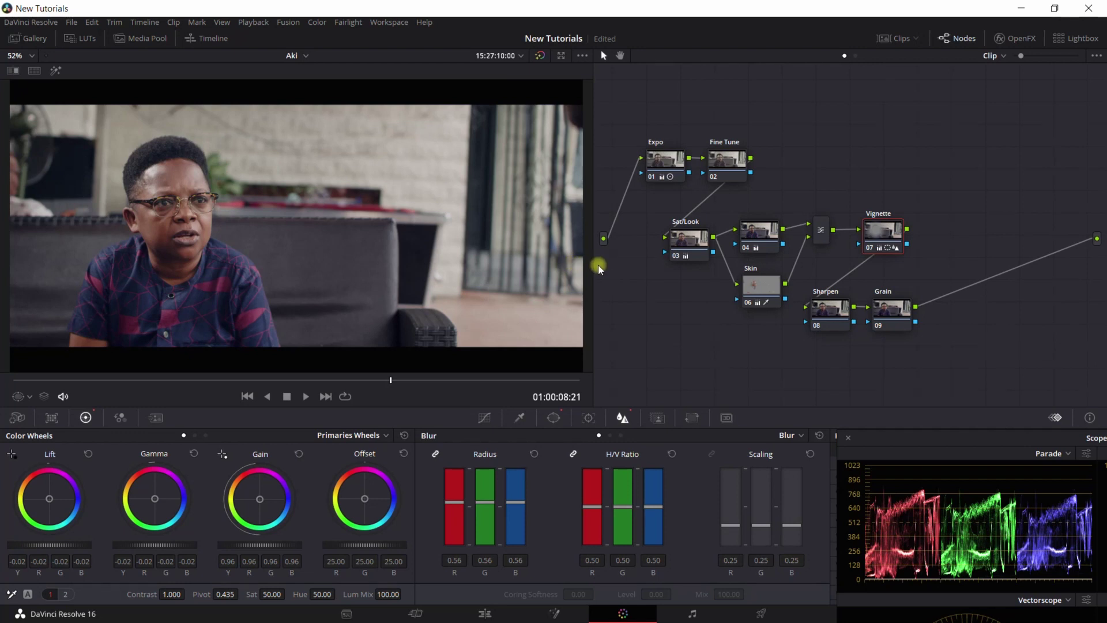
click(554, 417)
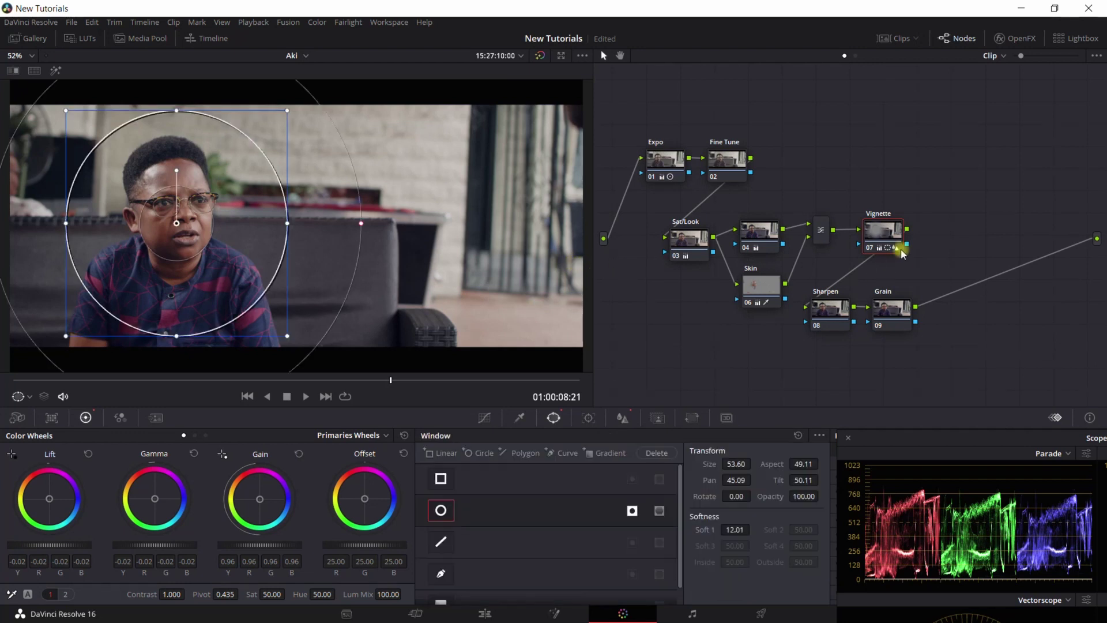
Switch the Sharpen node's blur mode to Sharpen and lower its radius to 0.46.
click(828, 319)
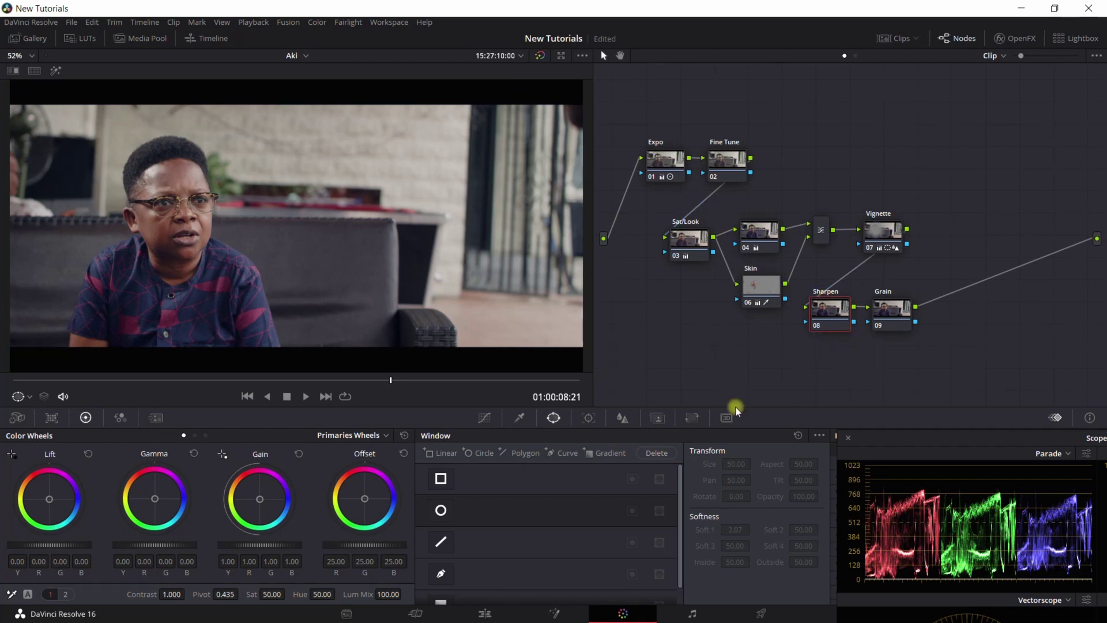
click(622, 417)
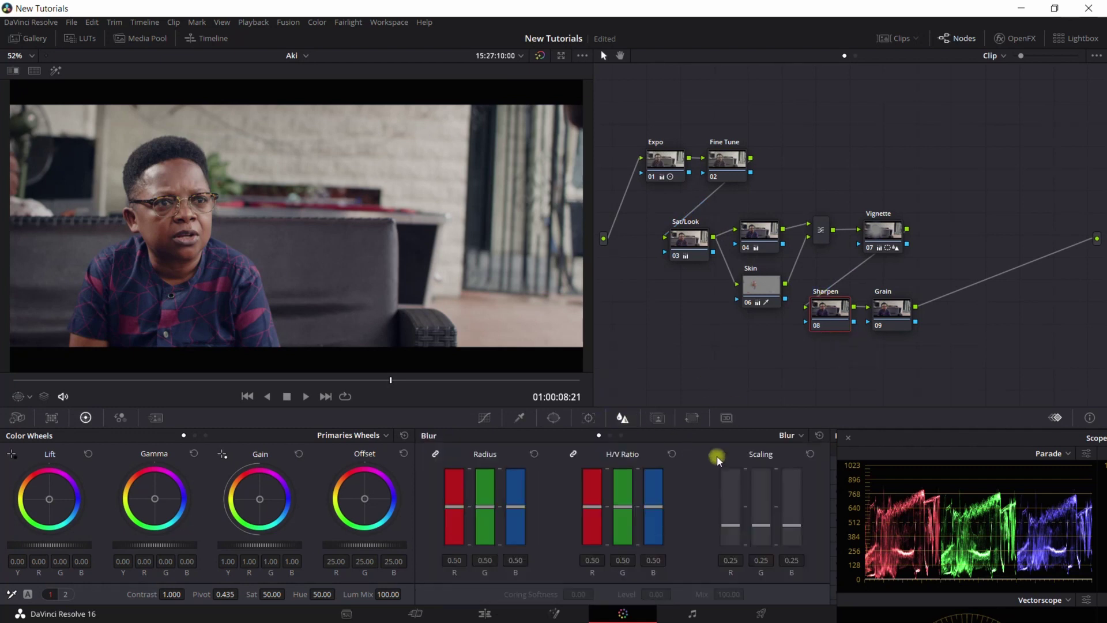
click(790, 434)
click(802, 461)
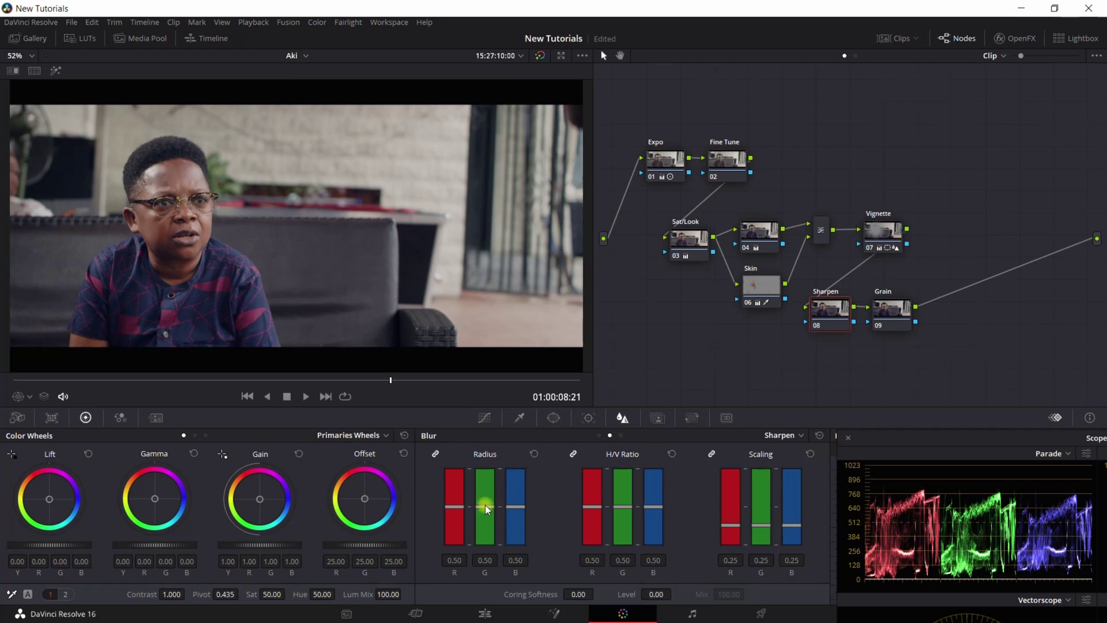
drag(484, 509, 483, 513)
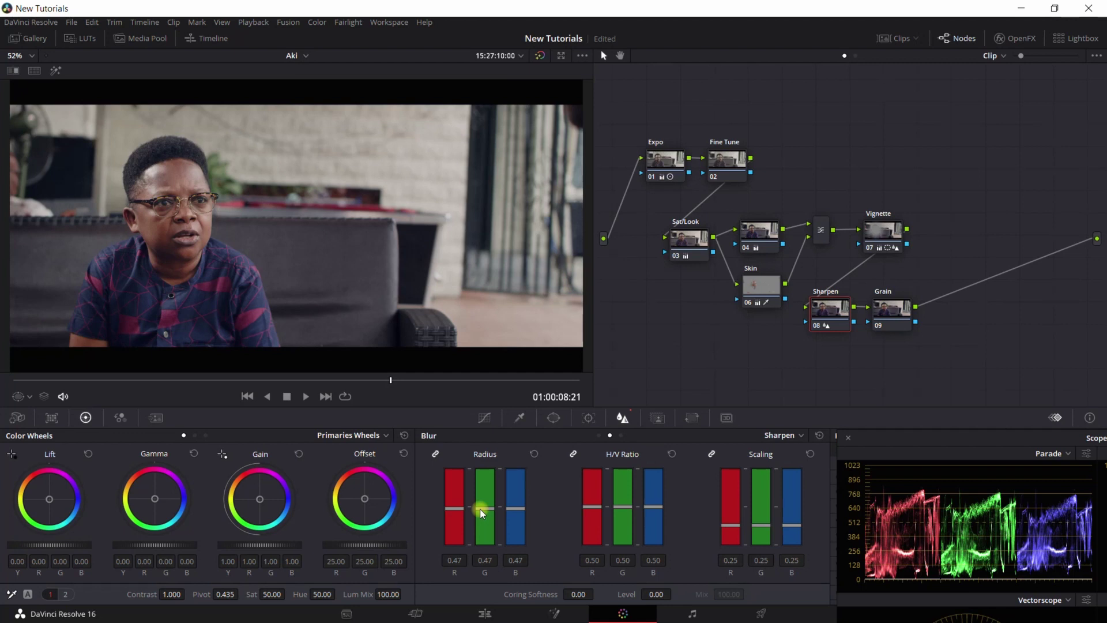
drag(480, 509, 479, 510)
click(663, 165)
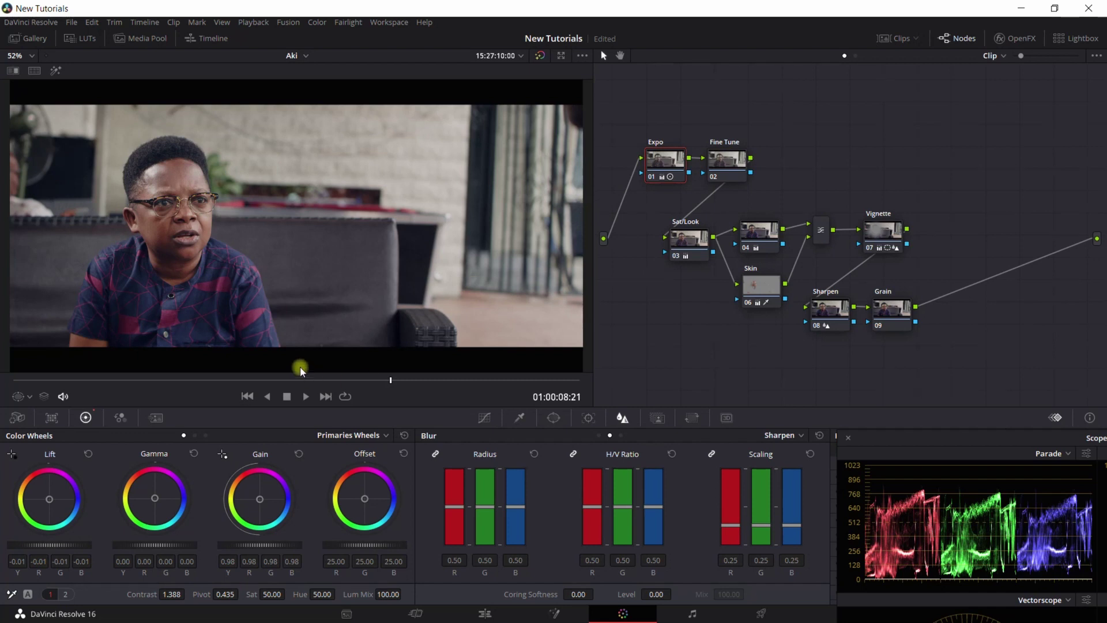
Give the Expo node 4-frame temporal noise reduction with thresholds 19.0 and blend 7.4.
scroll(225, 257, up, 4)
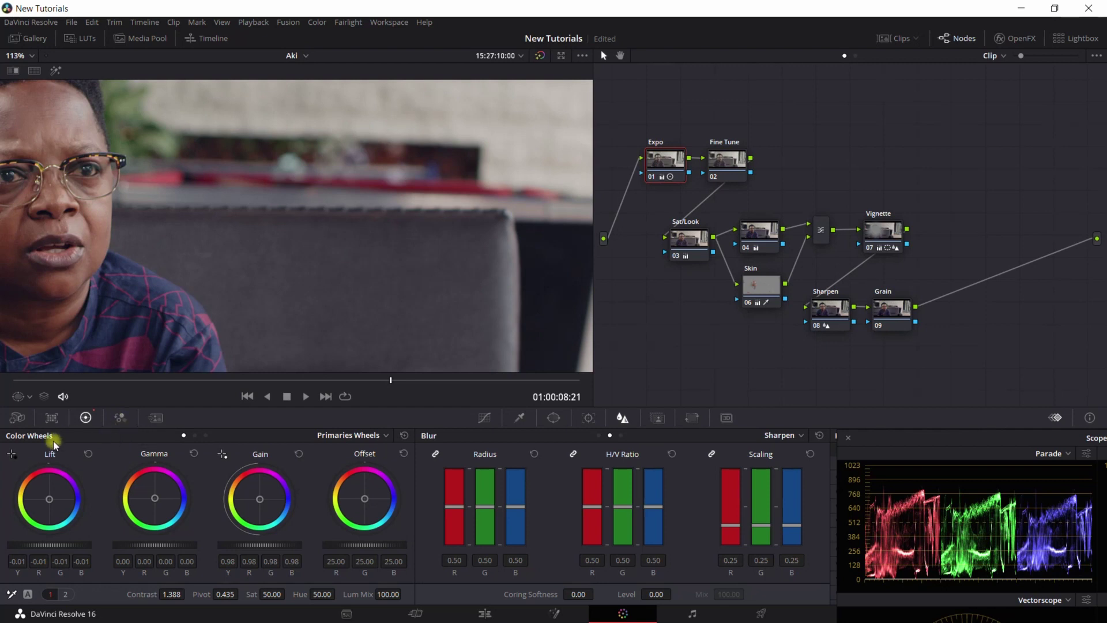
click(162, 420)
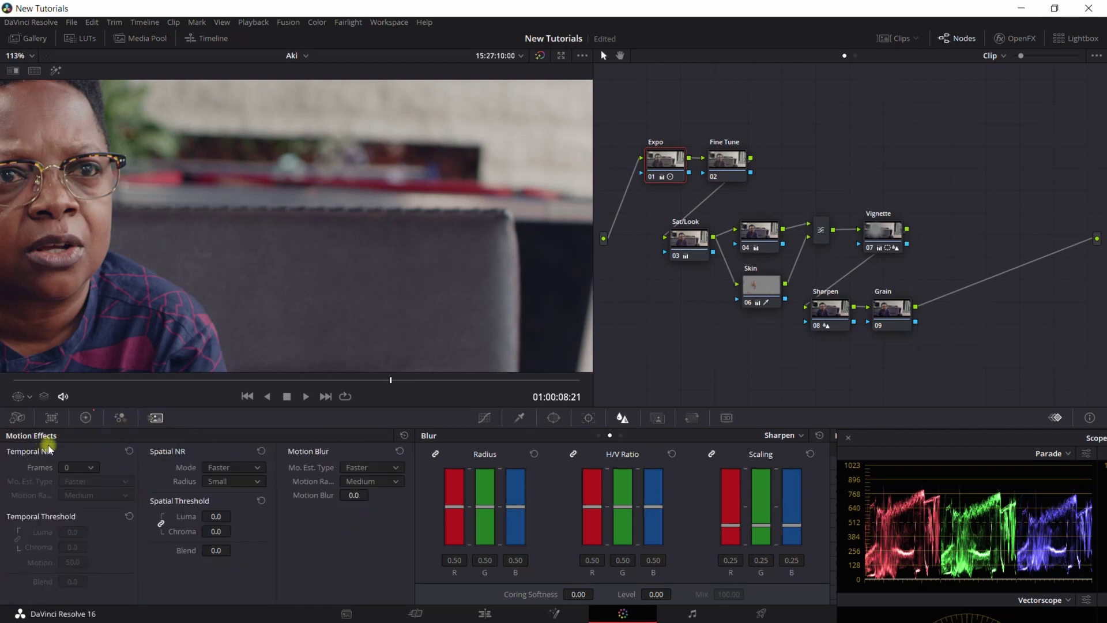
click(83, 466)
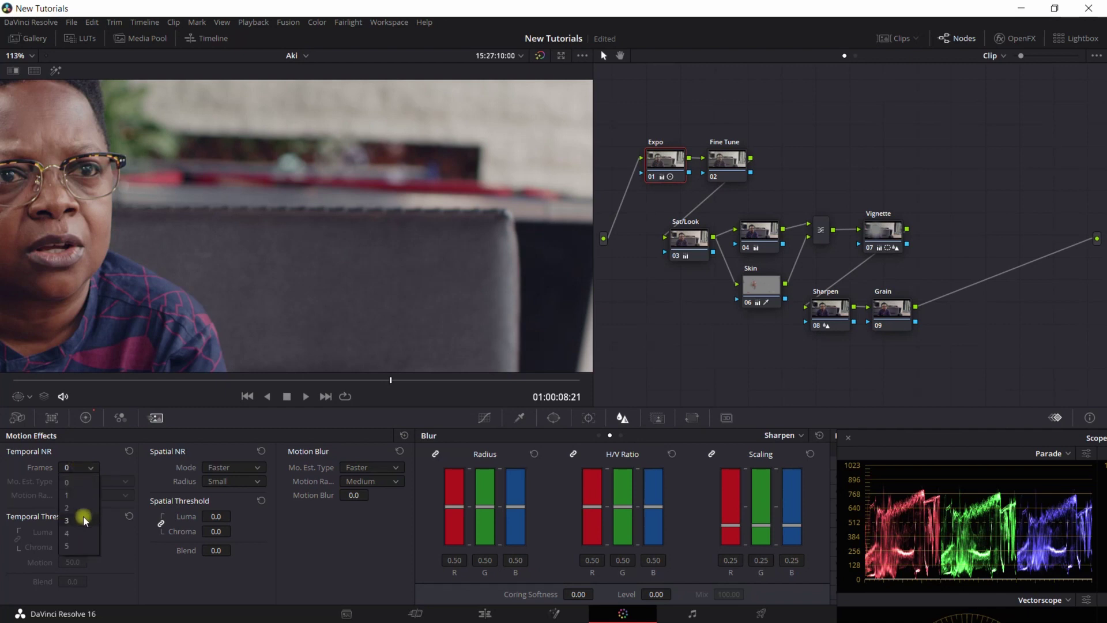
click(75, 532)
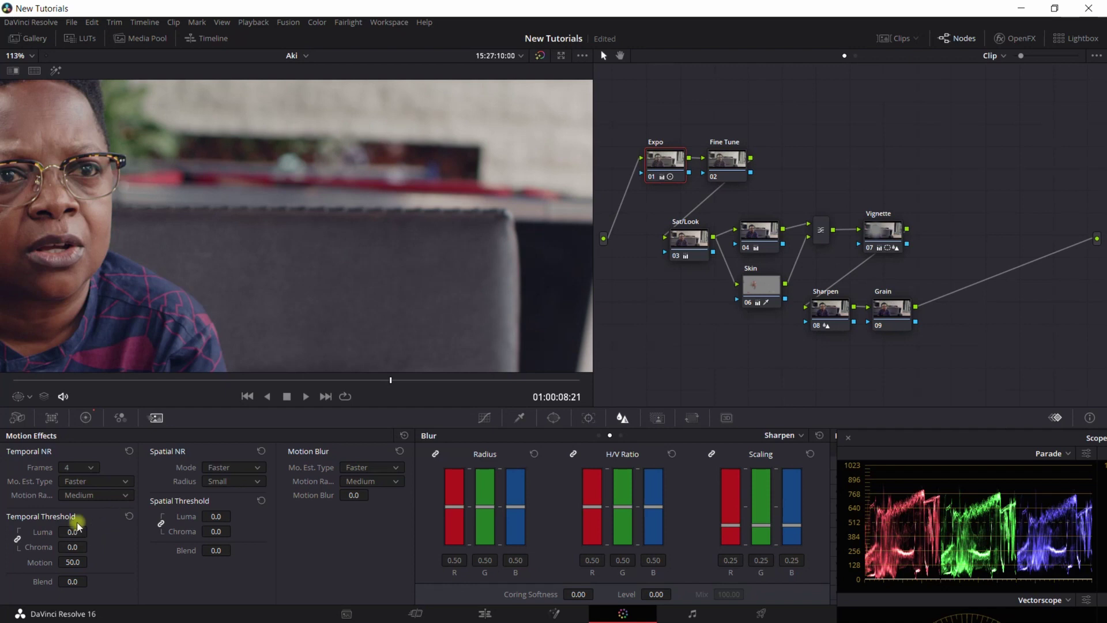
key(ctrl+s)
drag(62, 529, 128, 525)
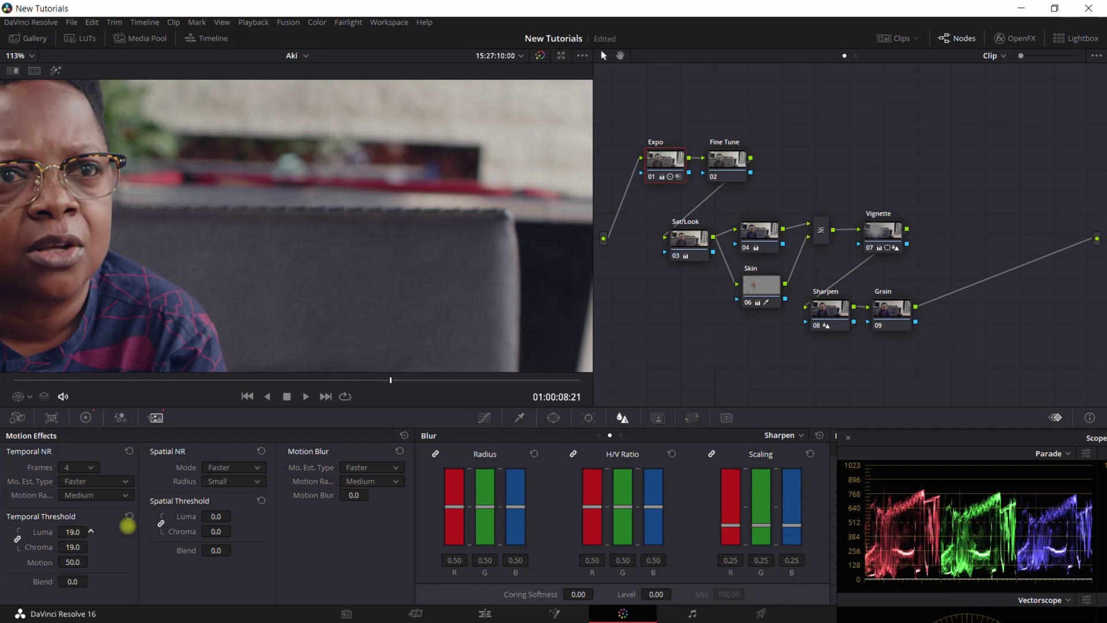
drag(76, 580, 98, 576)
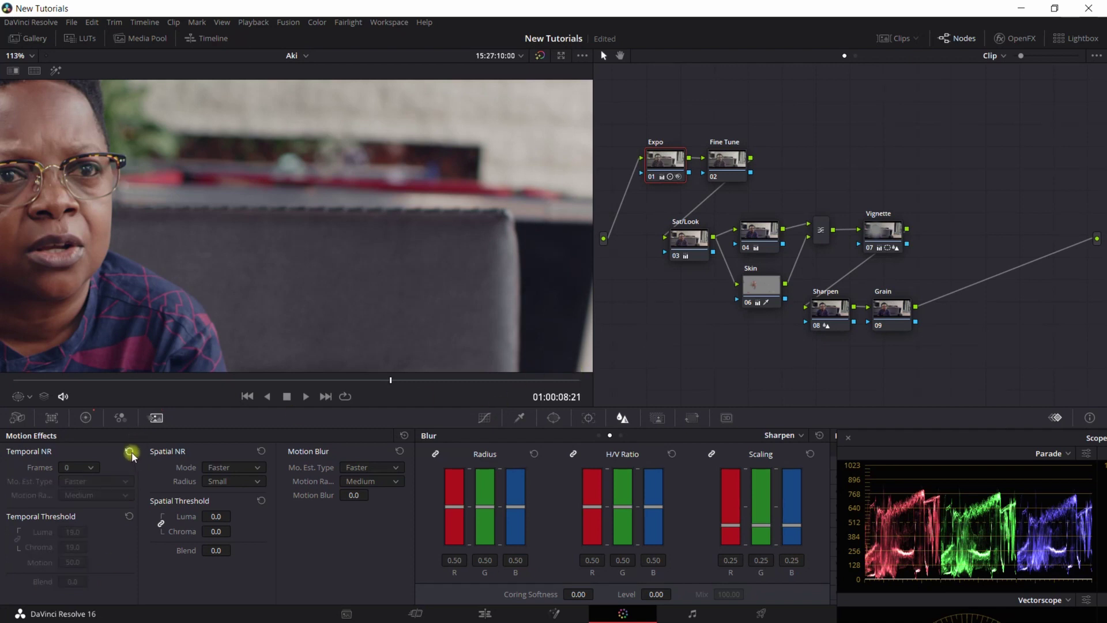
click(131, 452)
key(ctrl+z)
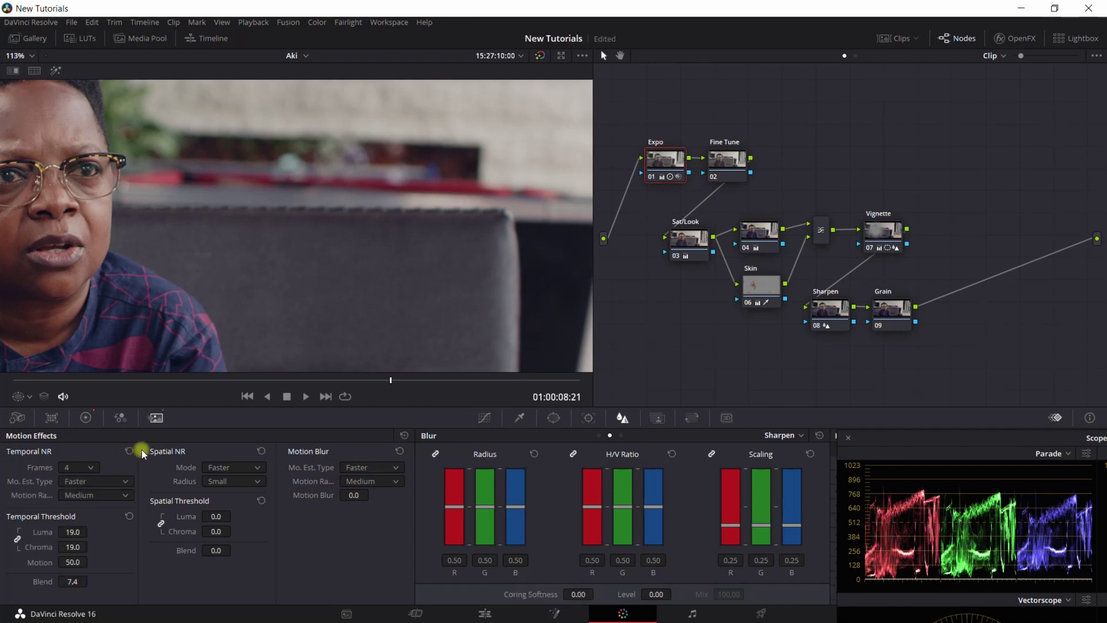
Detach the Grain node from the node chain.
scroll(412, 211, up, 3)
scroll(413, 209, down, 5)
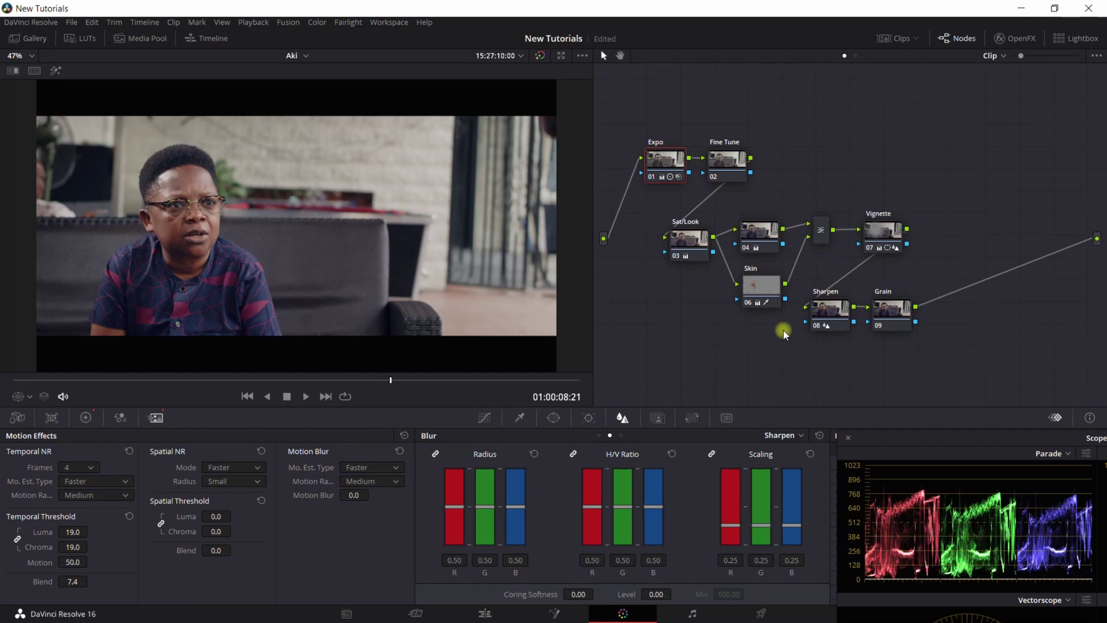
drag(890, 312, 721, 351)
Apply the Film Grain OpenFX effect, found by searching 'grain', to the Grain node.
click(1015, 38)
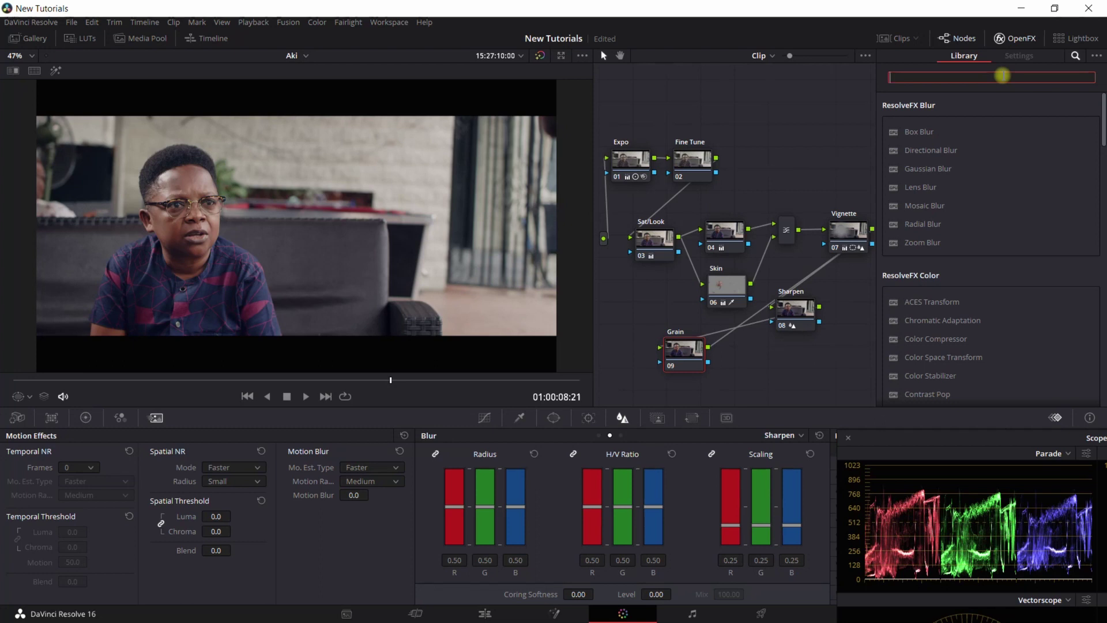
text(grain)
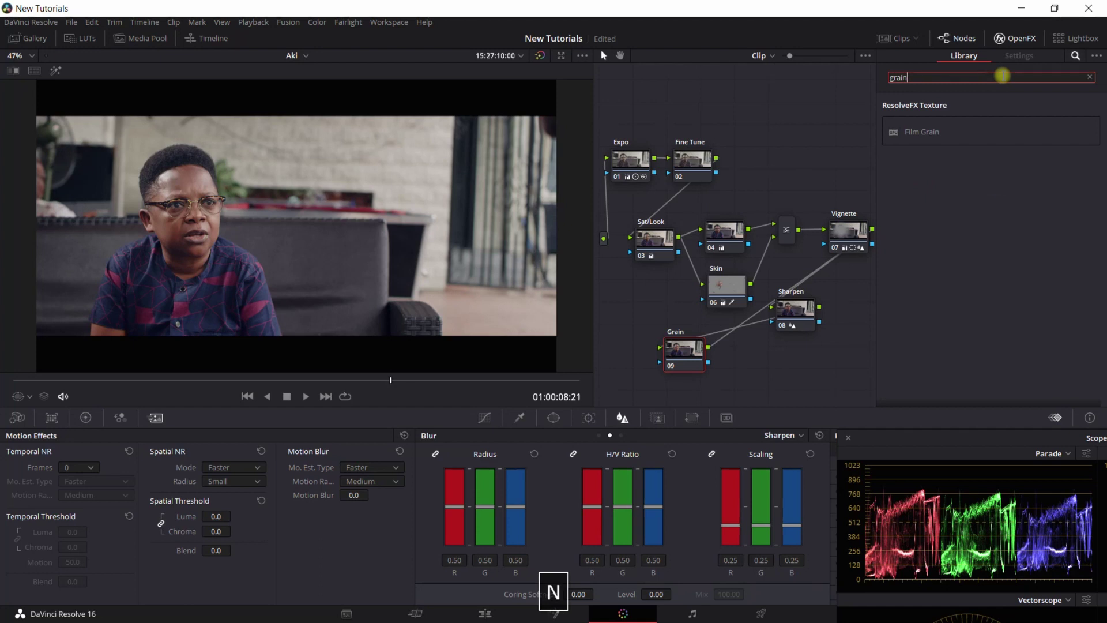
drag(980, 131, 681, 353)
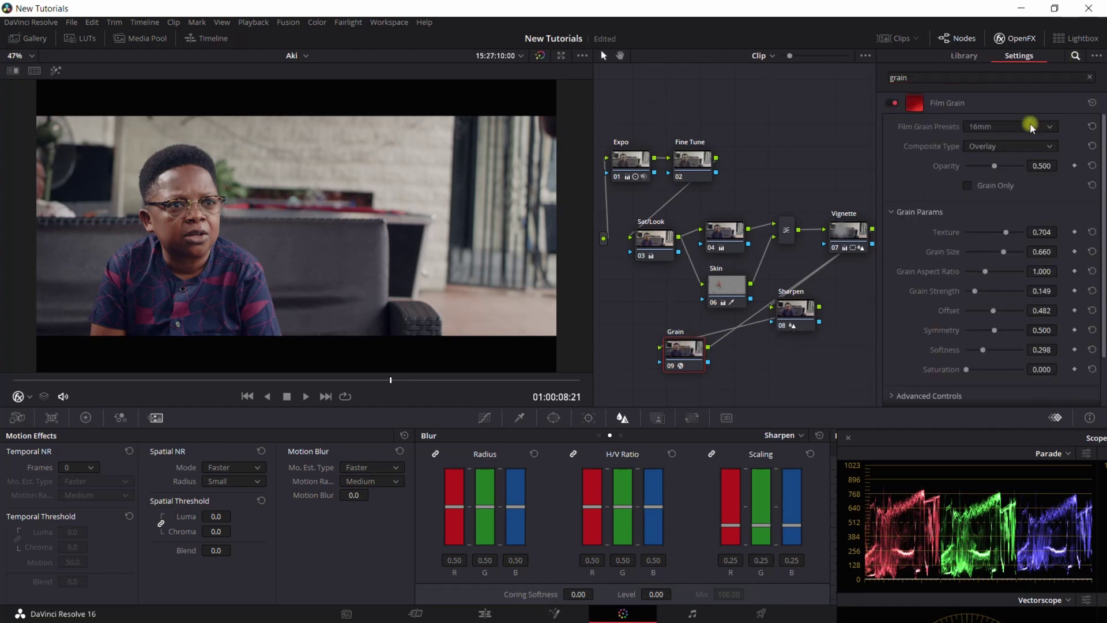
Choose the 35mm 400T film grain preset and lower grain opacity to 0.317.
click(1031, 128)
scroll(1015, 216, down, 3)
click(1003, 231)
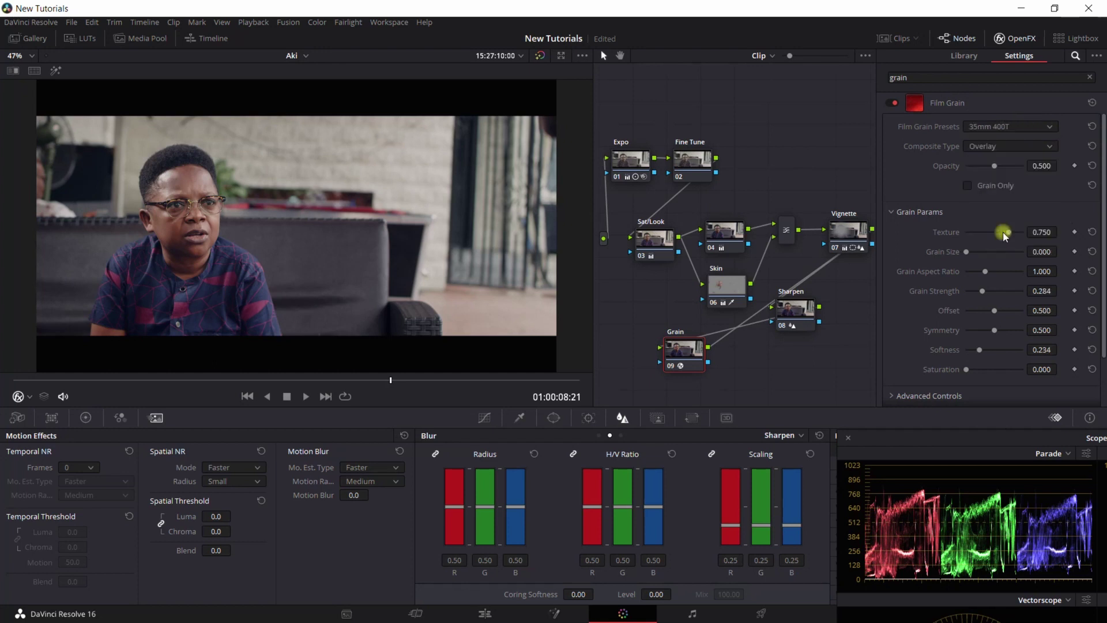
click(1032, 127)
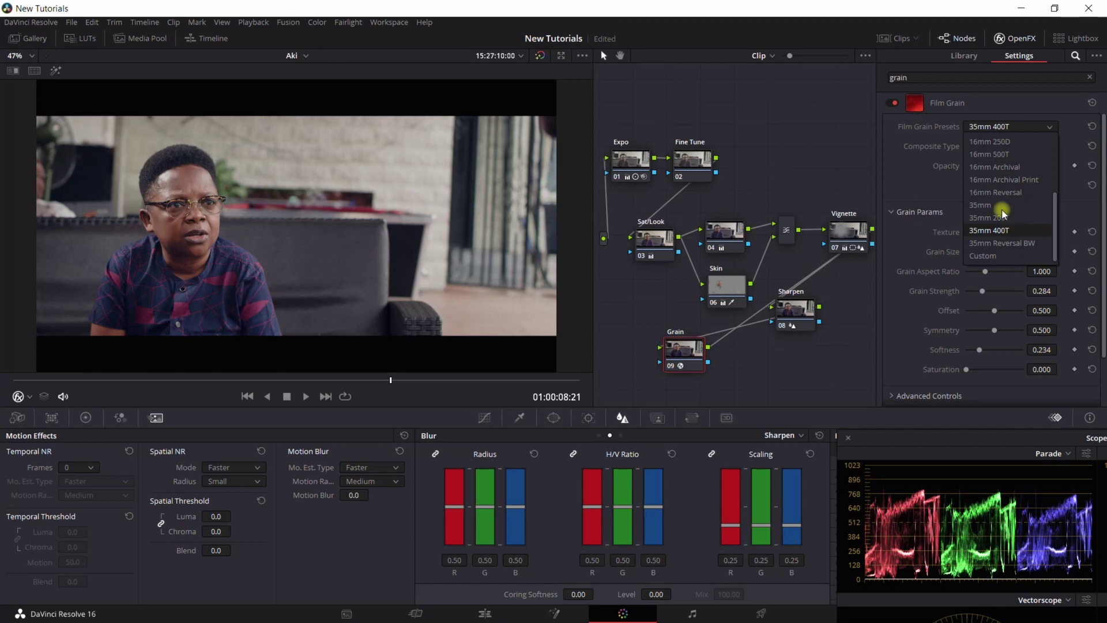
click(1000, 230)
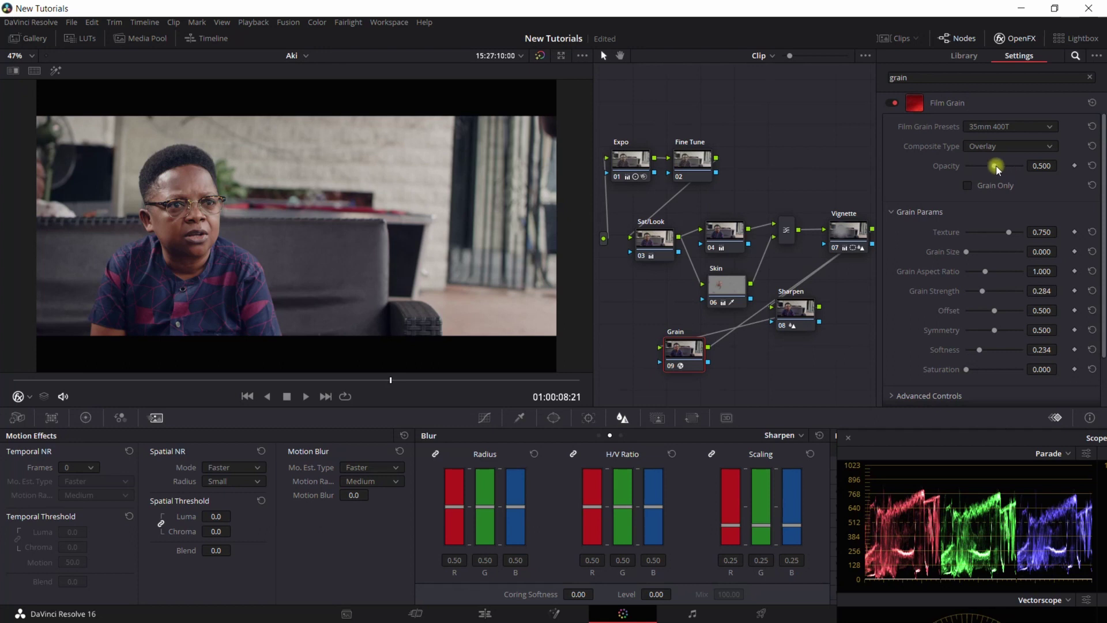
drag(997, 169, 983, 176)
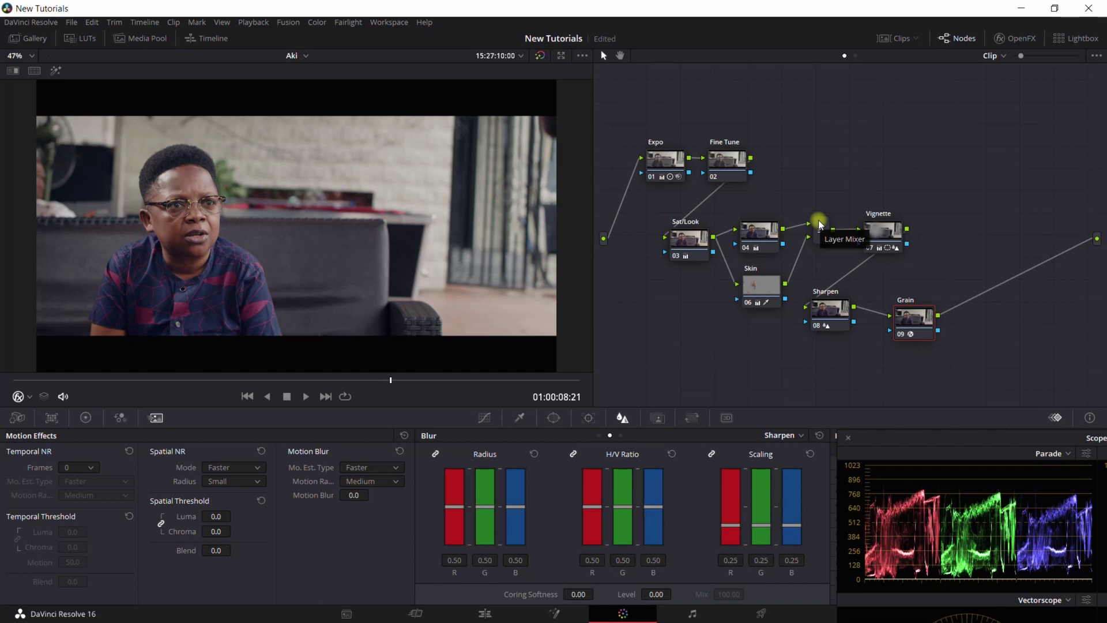
Nudge the Fine Tune node's gamma and gain wheels, setting gain red 1.02 and blue 0.97.
click(729, 164)
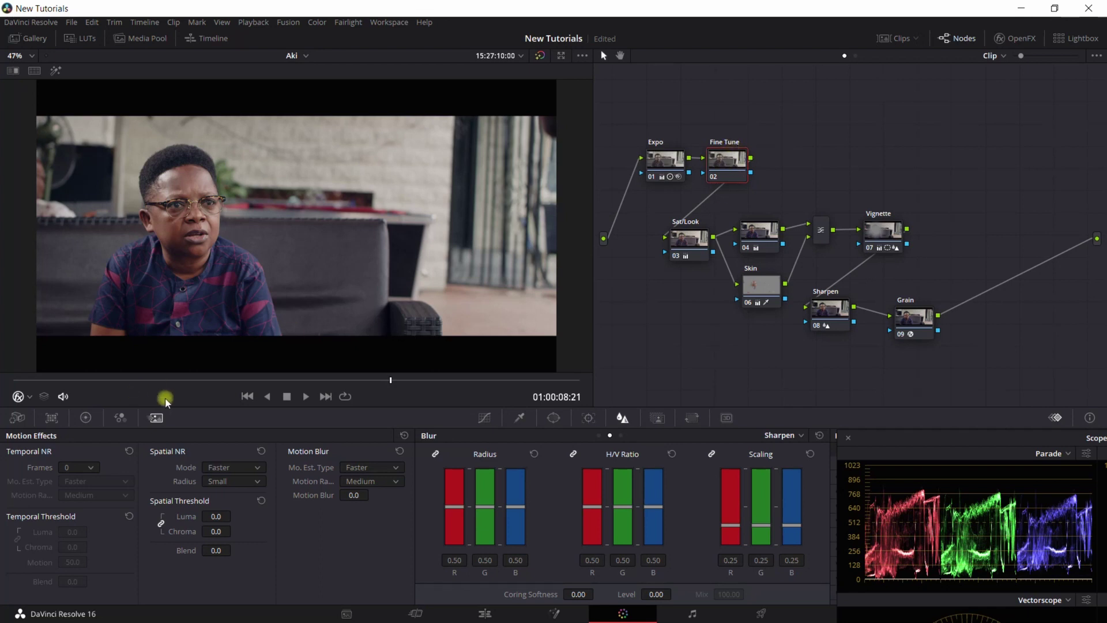
click(84, 419)
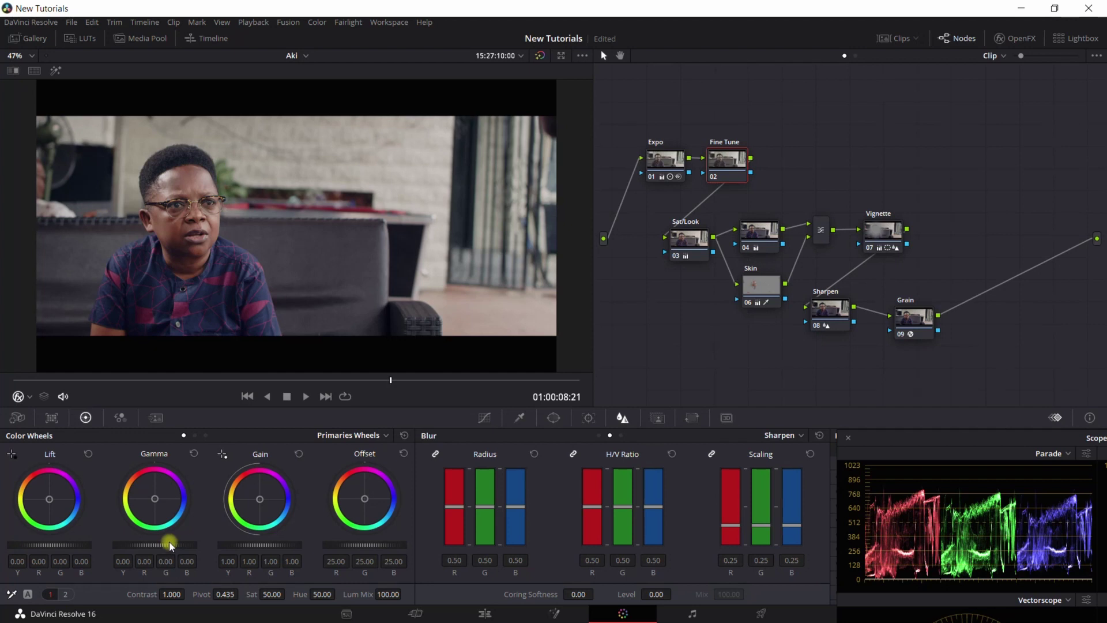
mouse_move(170, 544)
mouse_down()
mouse_move(158, 542)
mouse_move(190, 539)
mouse_up()
drag(273, 548, 260, 544)
Set the Skin node's sharpen radius to 0.49 and bring up its skin qualifier settings.
click(755, 288)
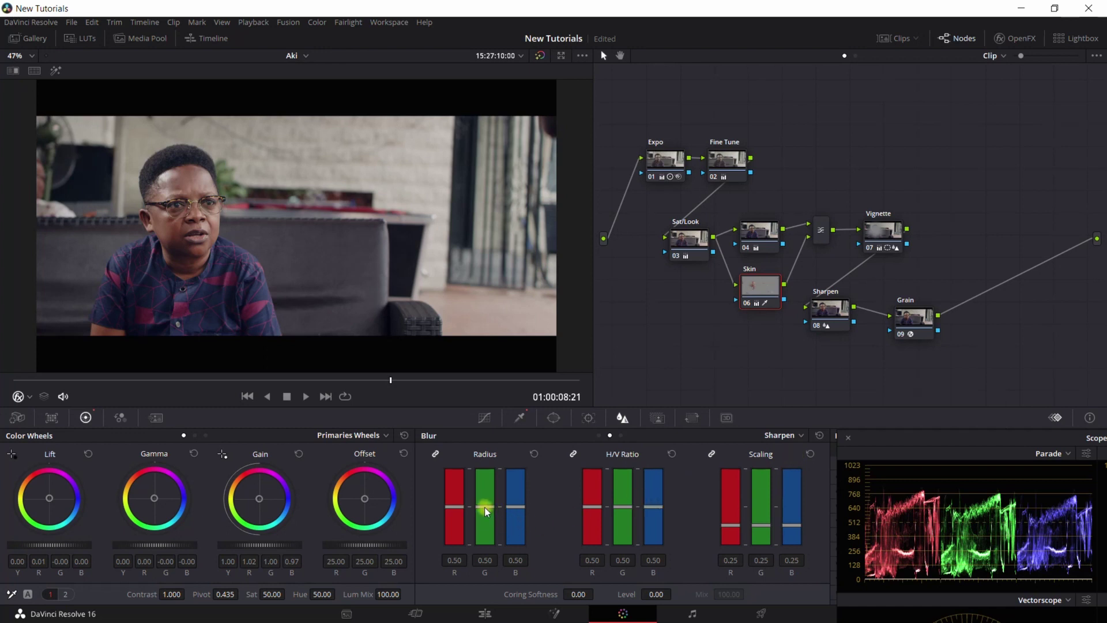
drag(486, 512, 485, 510)
click(518, 417)
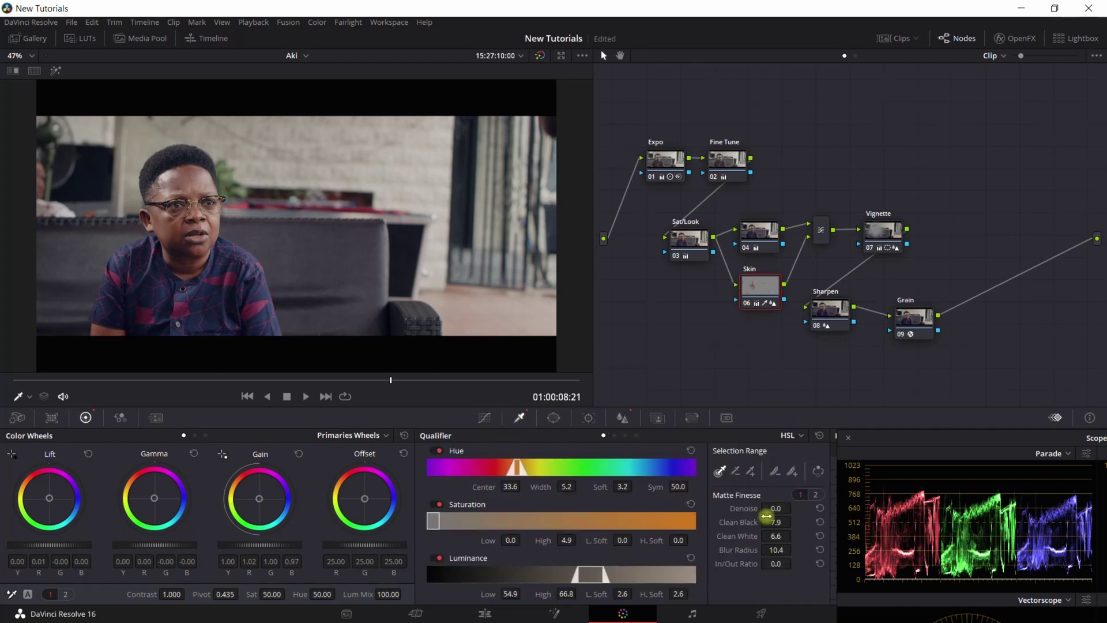